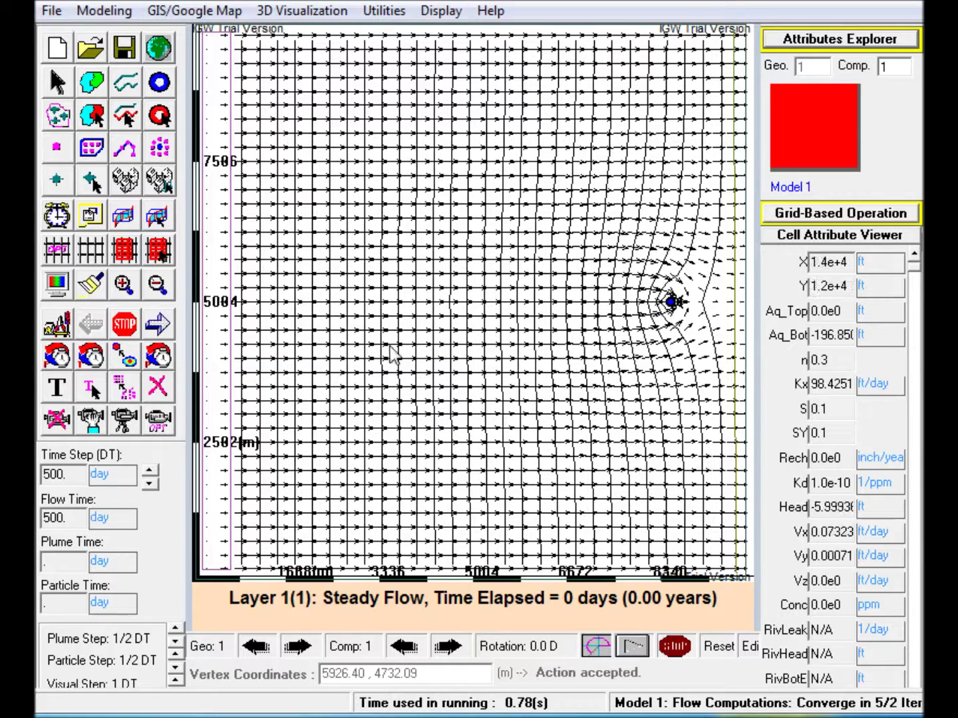
Pick the zone polygon tool to begin a new zone on Model 1's steady-flow grid
{"action": "left_click", "coordinate": [96, 92]}
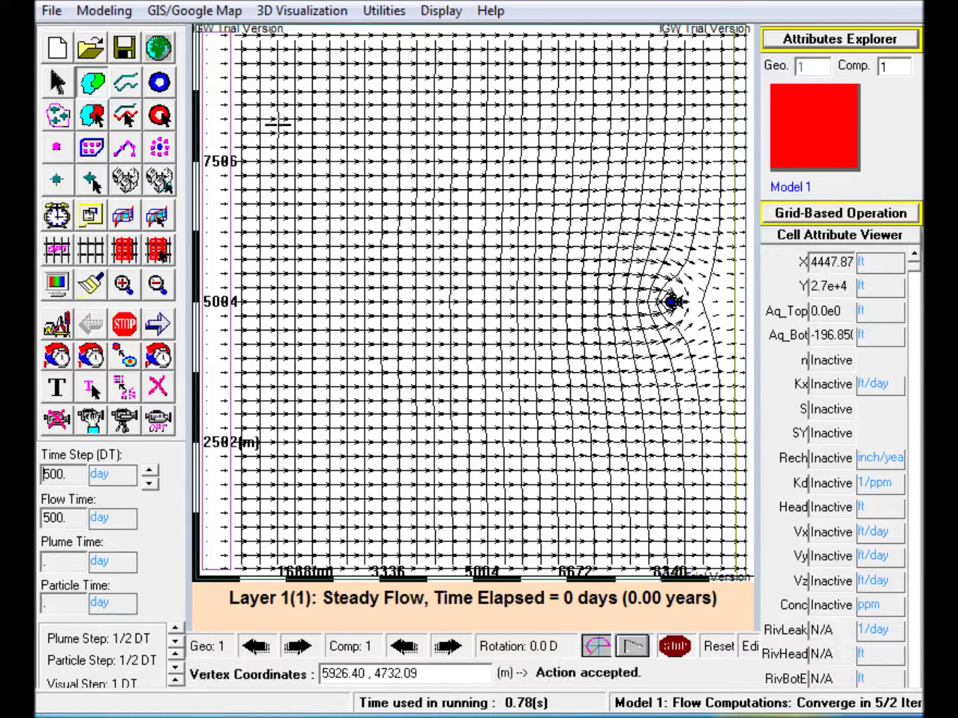
Outline a new polygon zone (Zone 4) near the upper-left of the grid
{"action": "left_click", "coordinate": [283, 153]}
{"action": "left_click", "coordinate": [301, 164]}
{"action": "left_click", "coordinate": [326, 159]}
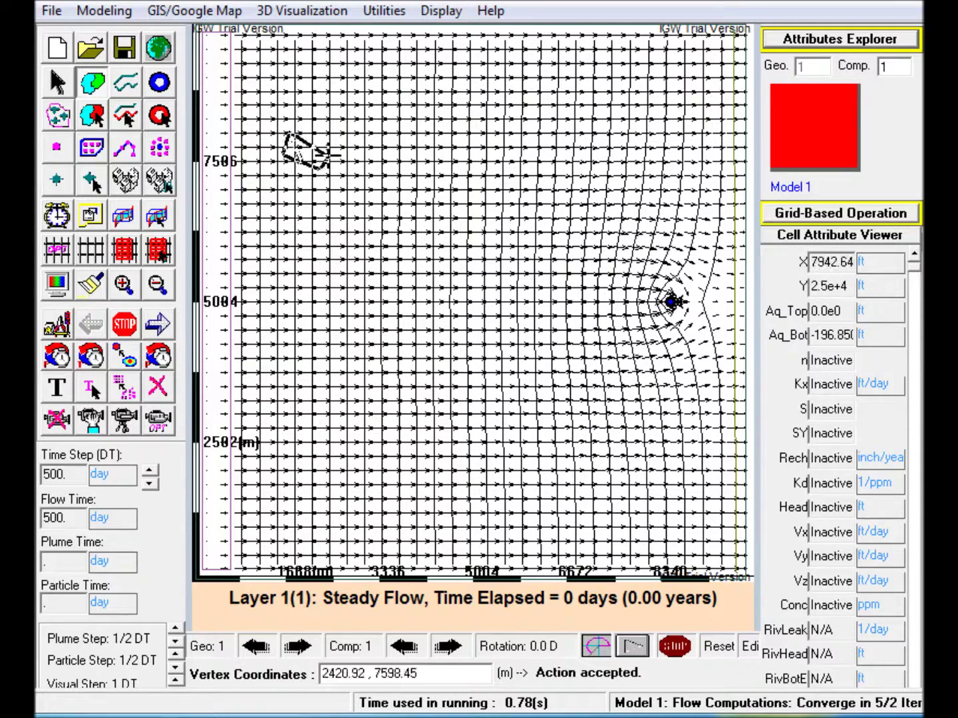
{"action": "double_click", "coordinate": [331, 121]}
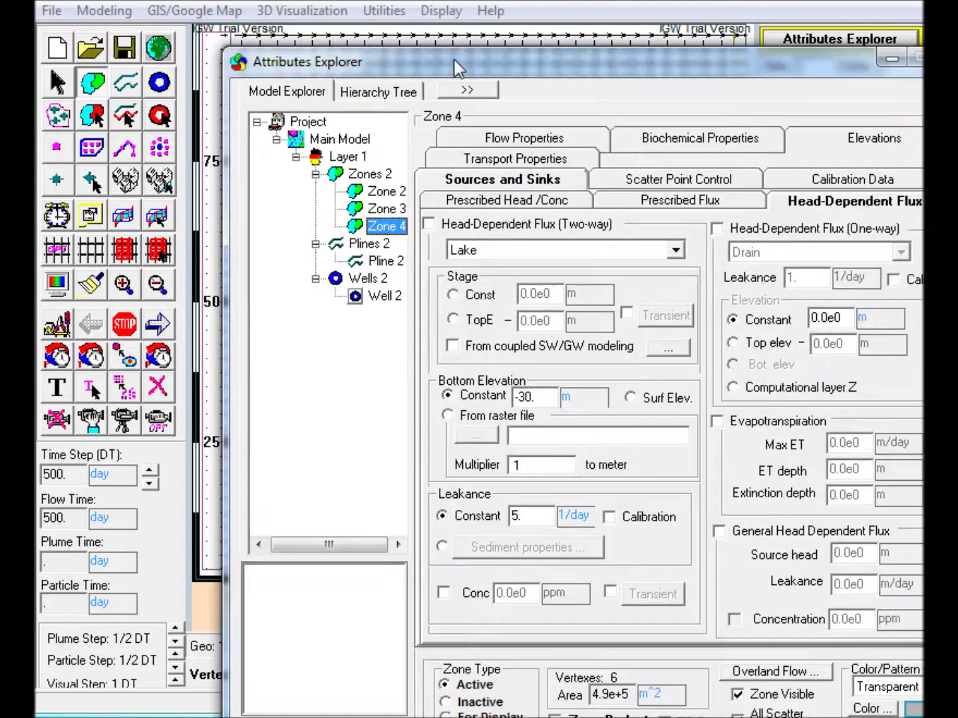
Give Zone 4 an instantaneous prescribed source concentration of 100 ppm
{"action": "left_click_drag", "start_coordinate": [453, 59], "coordinate": [387, 48]}
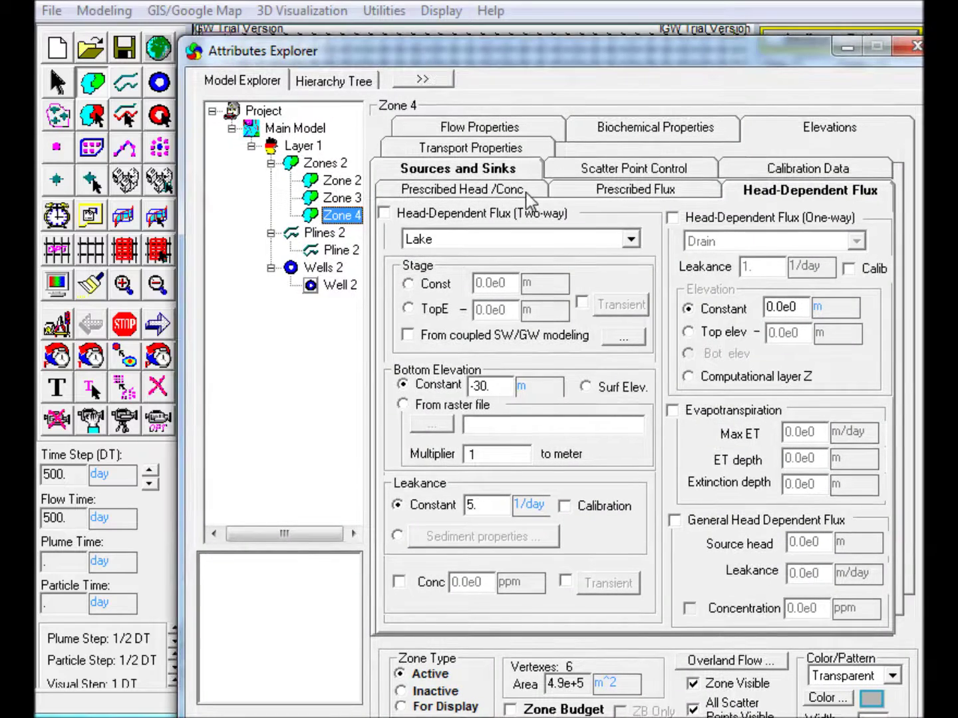
{"action": "left_click", "coordinate": [503, 190]}
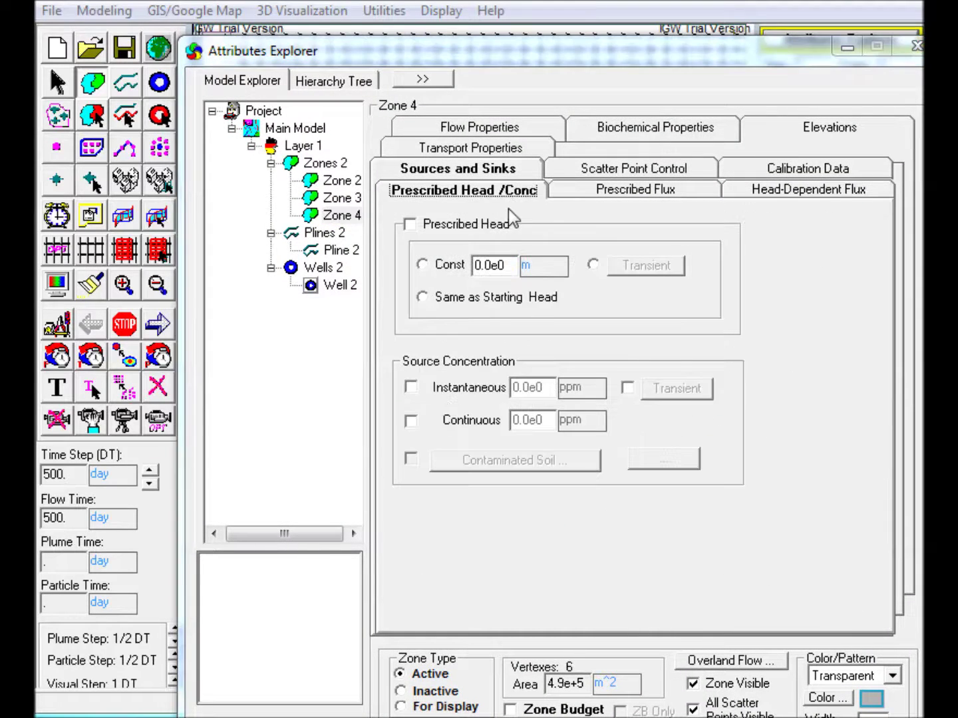
{"action": "left_click", "coordinate": [412, 388]}
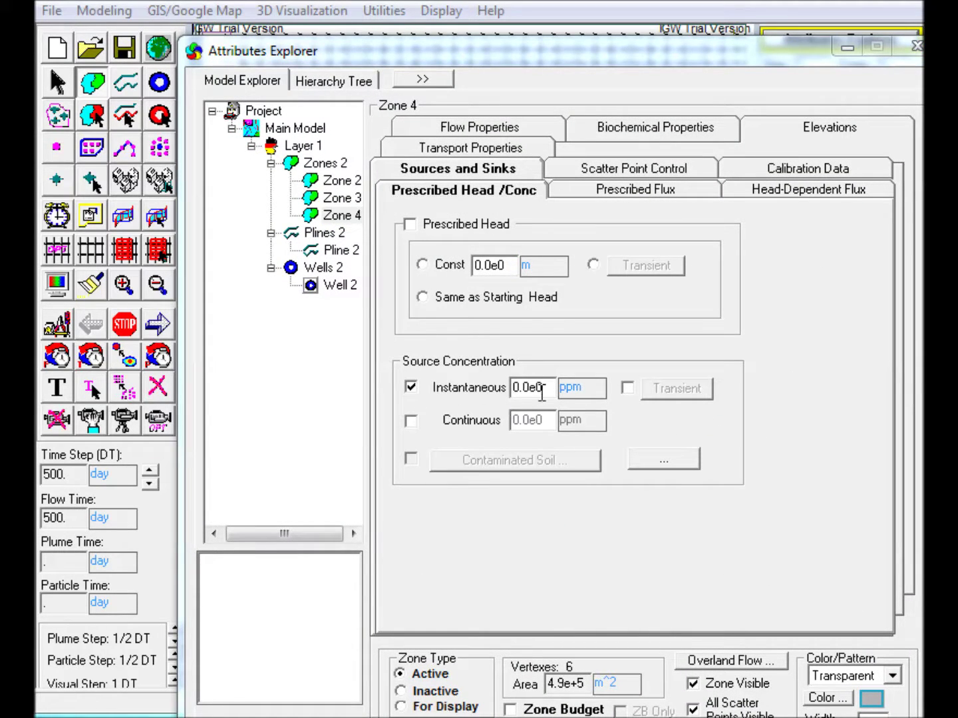
{"action": "left_click_drag", "start_coordinate": [542, 393], "coordinate": [485, 388]}
{"action": "type", "text": "100"}
{"action": "left_click", "coordinate": [916, 45]}
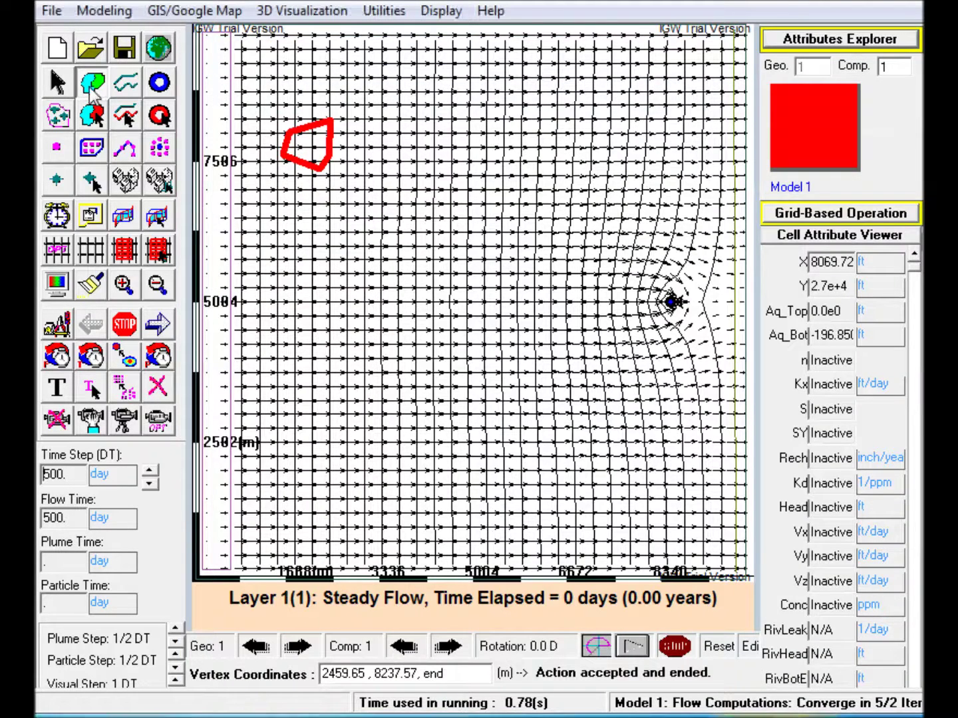
{"action": "left_click", "coordinate": [302, 383]}
Outline Zone 5 in the lower-left and give it a continuous 100 ppm source concentration
{"action": "mouse_move", "coordinate": [302, 383]}
{"action": "left_mouse_down"}
{"action": "mouse_move", "coordinate": [319, 416]}
{"action": "mouse_move", "coordinate": [346, 411]}
{"action": "mouse_move", "coordinate": [361, 377]}
{"action": "mouse_move", "coordinate": [339, 362]}
{"action": "left_mouse_up"}
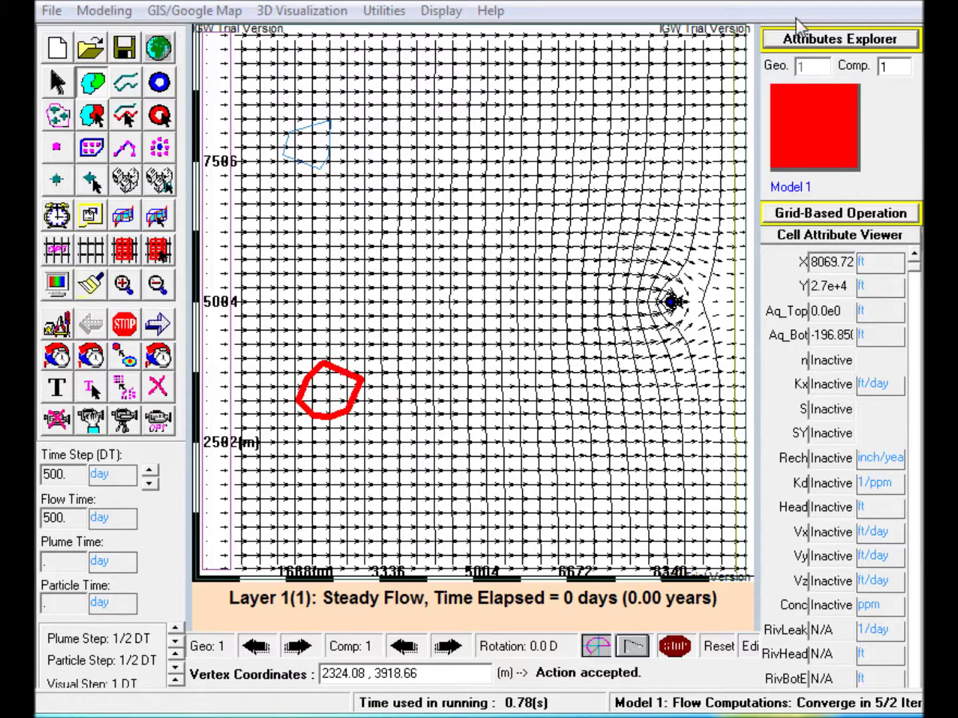
{"action": "left_click", "coordinate": [804, 40]}
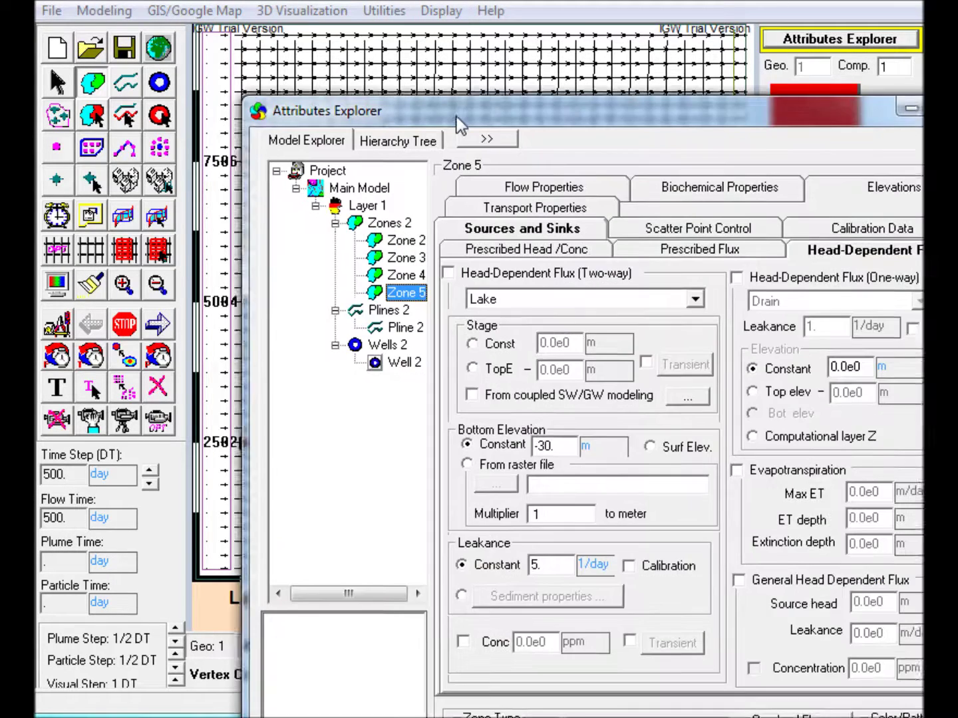
{"action": "left_click_drag", "start_coordinate": [457, 117], "coordinate": [434, 105]}
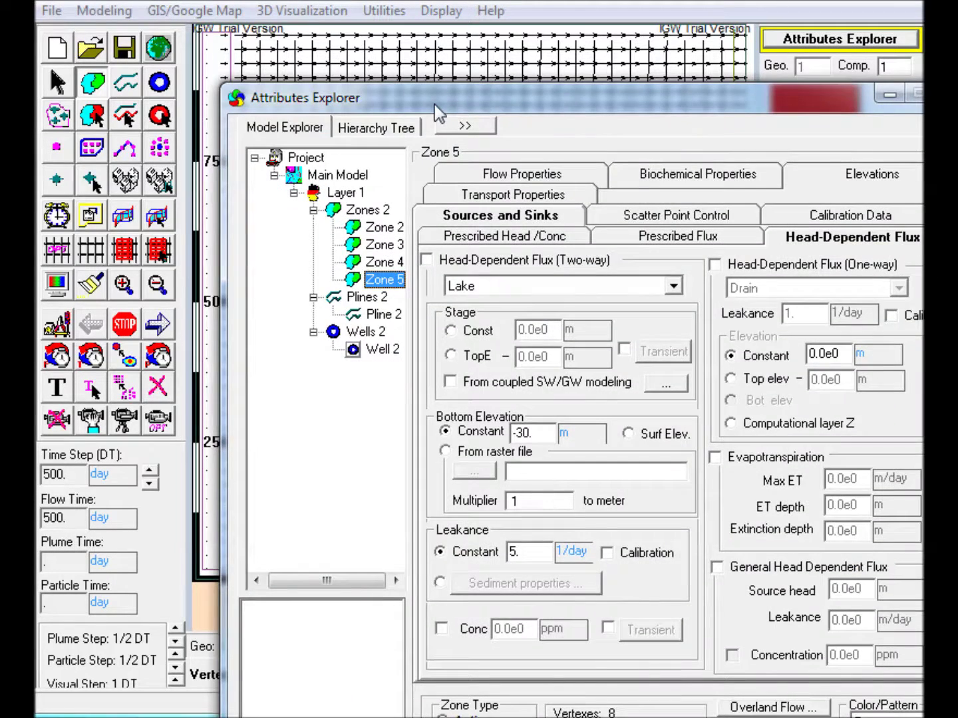
{"action": "left_click", "coordinate": [487, 237]}
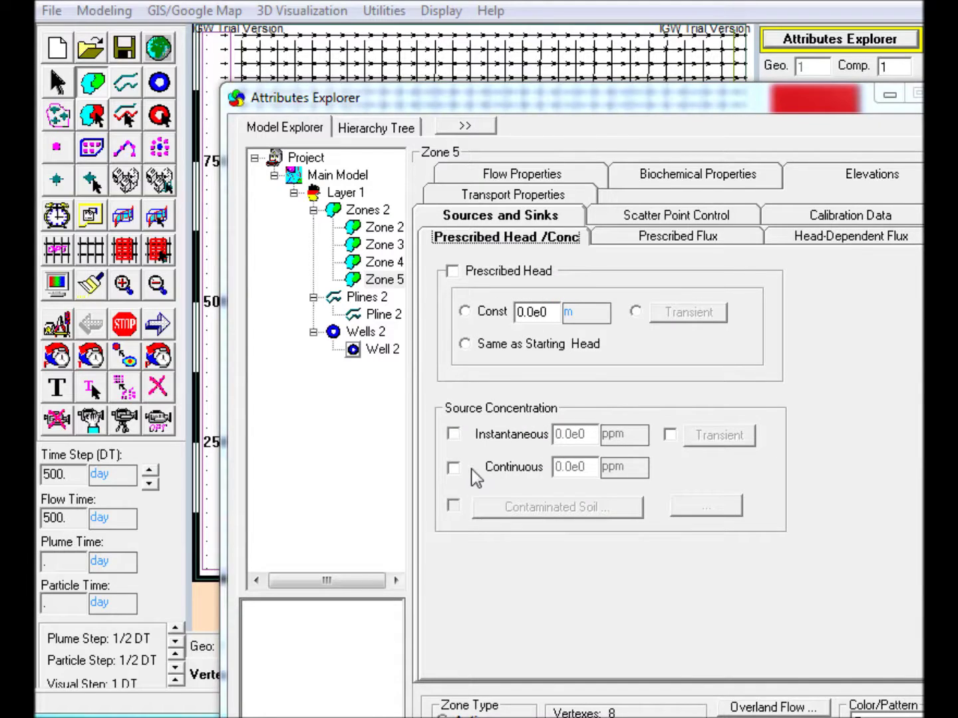
{"action": "left_click", "coordinate": [514, 470]}
{"action": "key", "text": "Tab"}
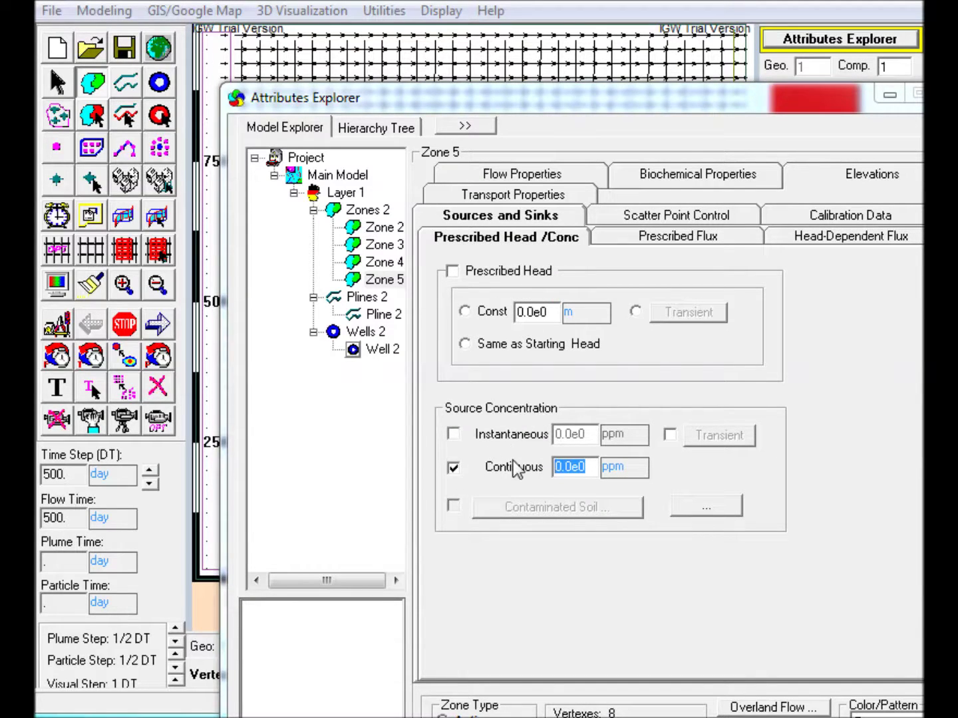
{"action": "type", "text": "100"}
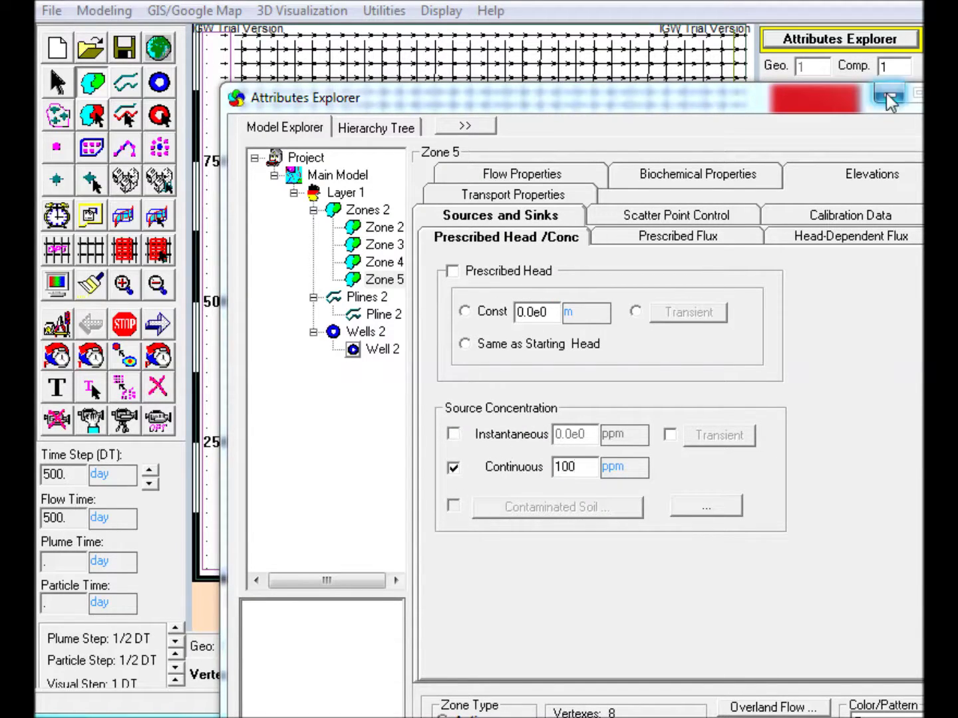
{"action": "left_click", "coordinate": [887, 95]}
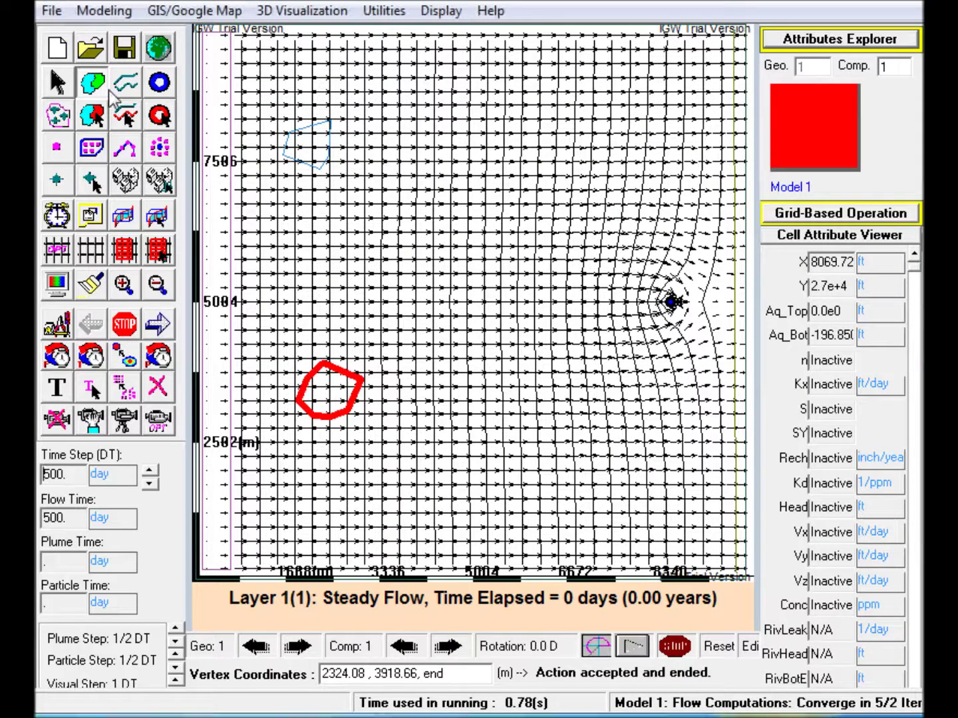
Outline Zone 6 near the top as a two-way lake with constant stage -2 m and 50 ppm
{"action": "left_click", "coordinate": [571, 140]}
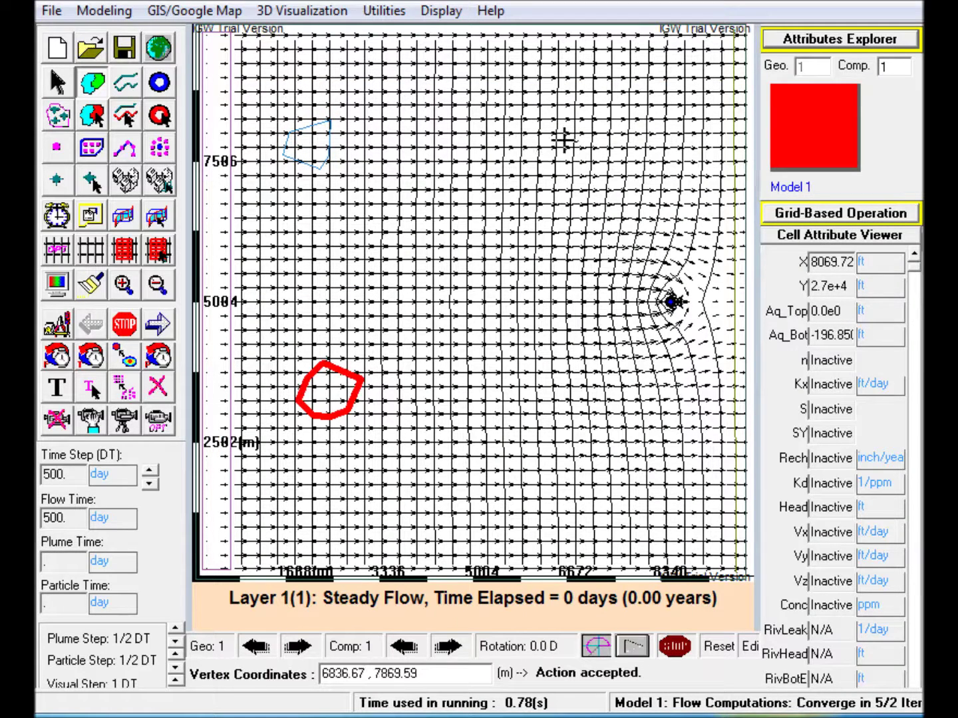
{"action": "mouse_move", "coordinate": [566, 177]}
{"action": "left_mouse_down"}
{"action": "mouse_move", "coordinate": [589, 185]}
{"action": "mouse_move", "coordinate": [619, 177]}
{"action": "mouse_move", "coordinate": [637, 154]}
{"action": "mouse_move", "coordinate": [622, 133]}
{"action": "mouse_move", "coordinate": [581, 150]}
{"action": "mouse_move", "coordinate": [617, 141]}
{"action": "left_mouse_up"}
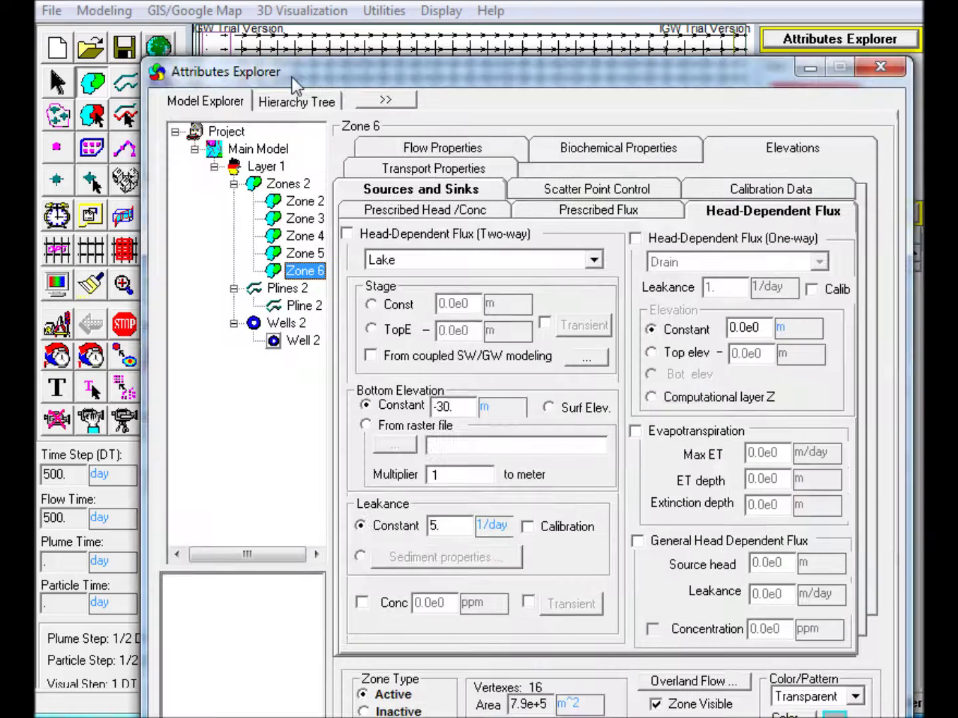
{"action": "left_click", "coordinate": [347, 234]}
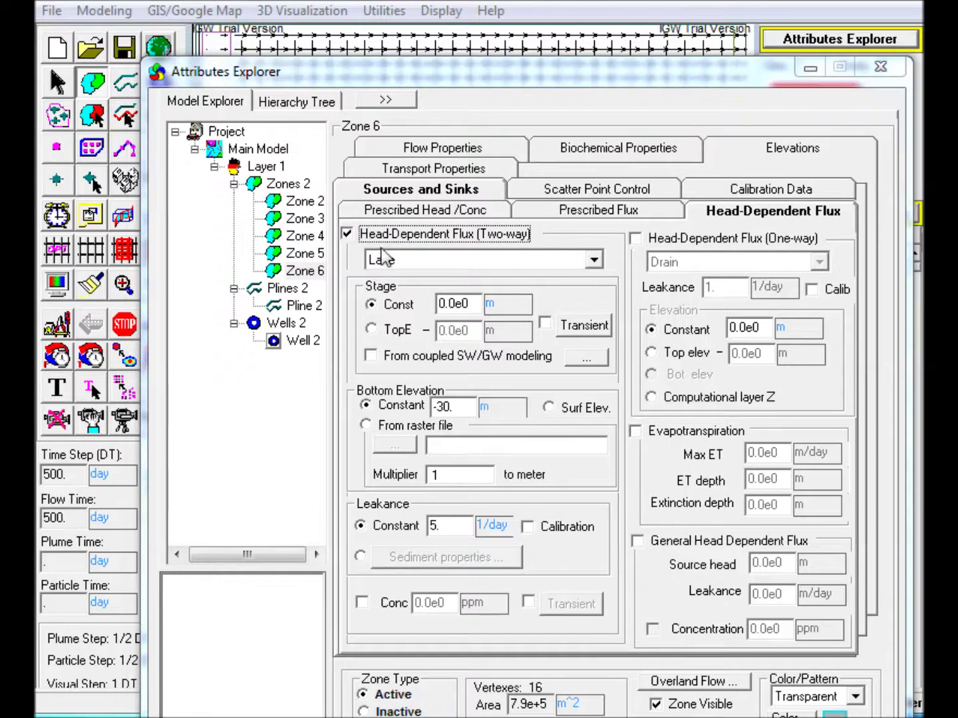
{"action": "left_click_drag", "start_coordinate": [466, 304], "coordinate": [384, 303]}
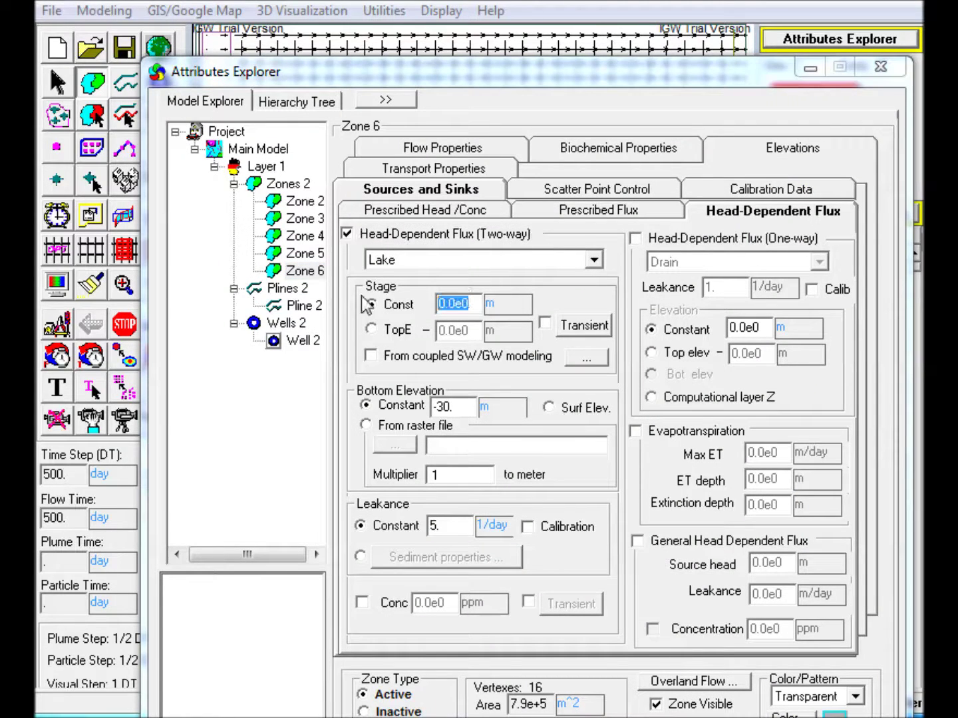
{"action": "type", "text": "-2"}
{"action": "left_click", "coordinate": [370, 305]}
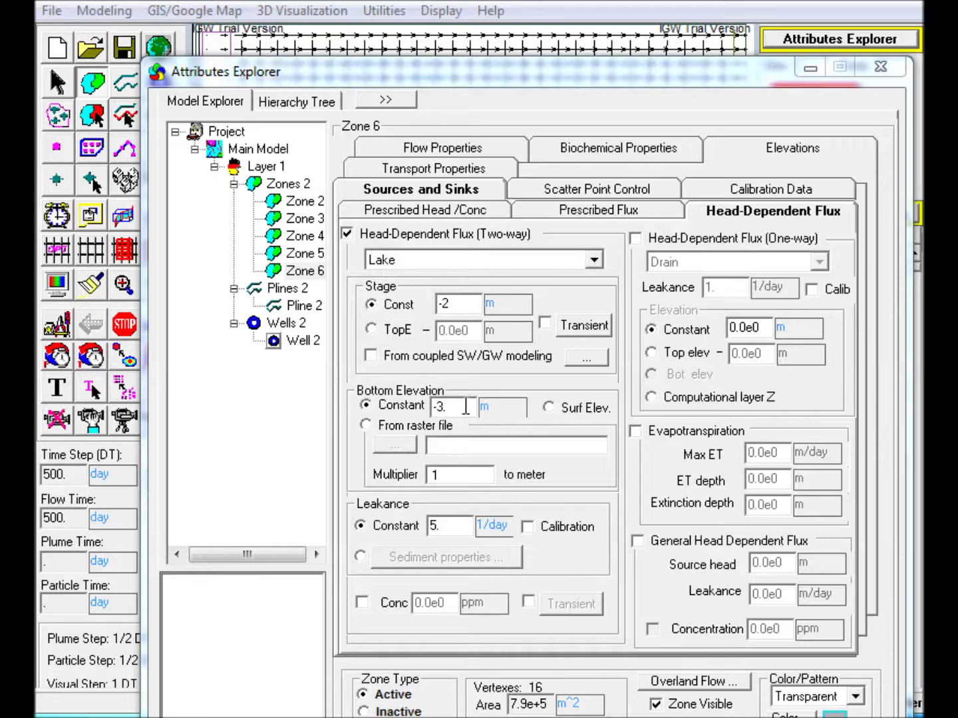
{"action": "left_click", "coordinate": [362, 602]}
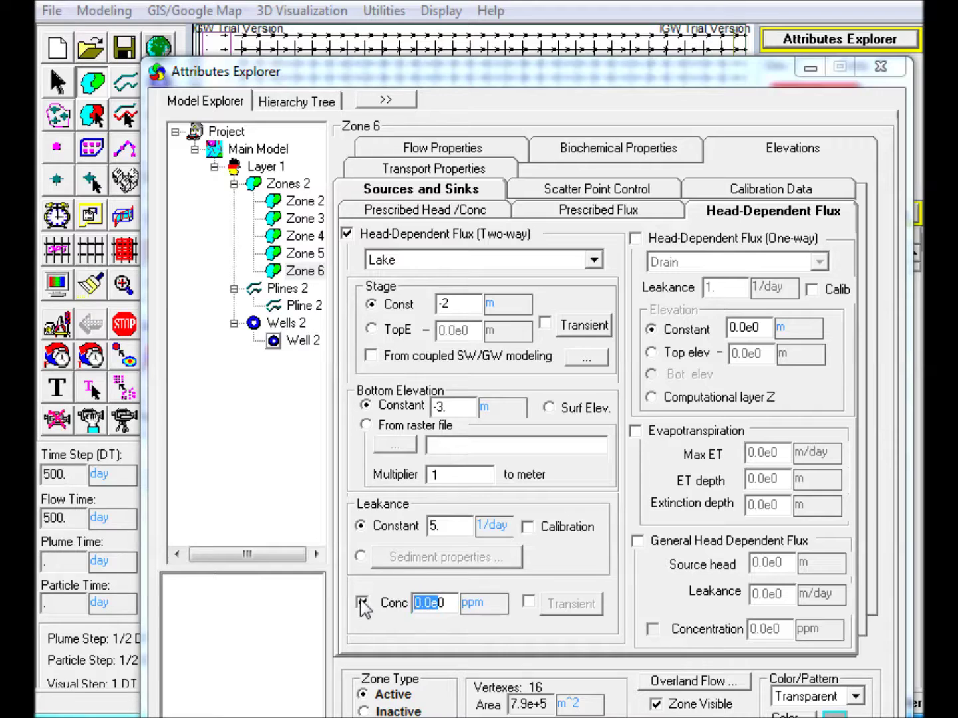
{"action": "type", "text": "50"}
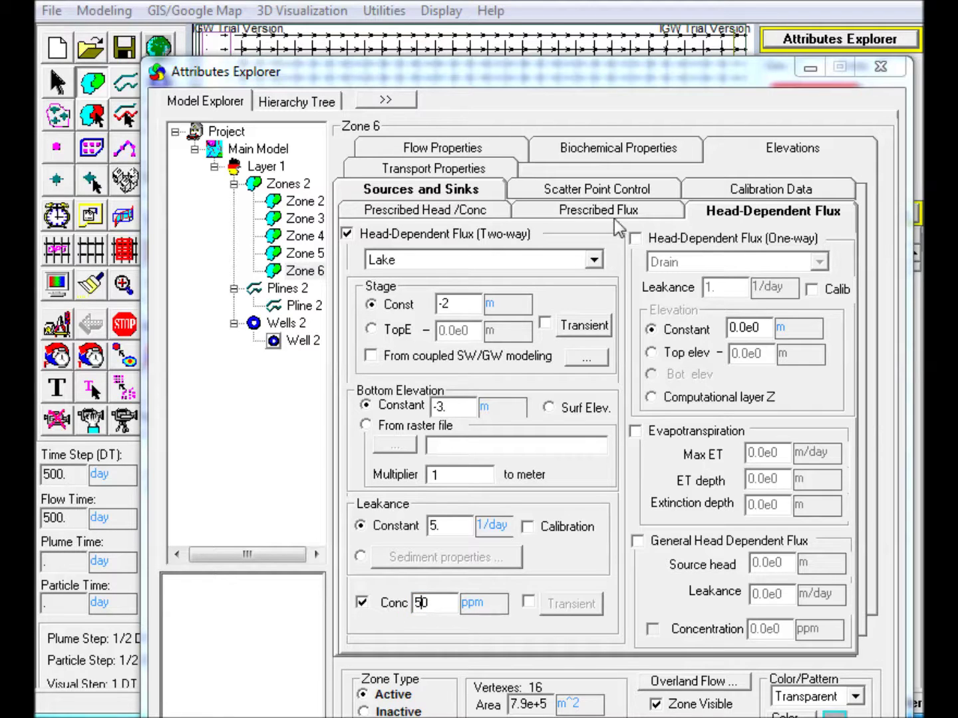
{"action": "left_click", "coordinate": [808, 70]}
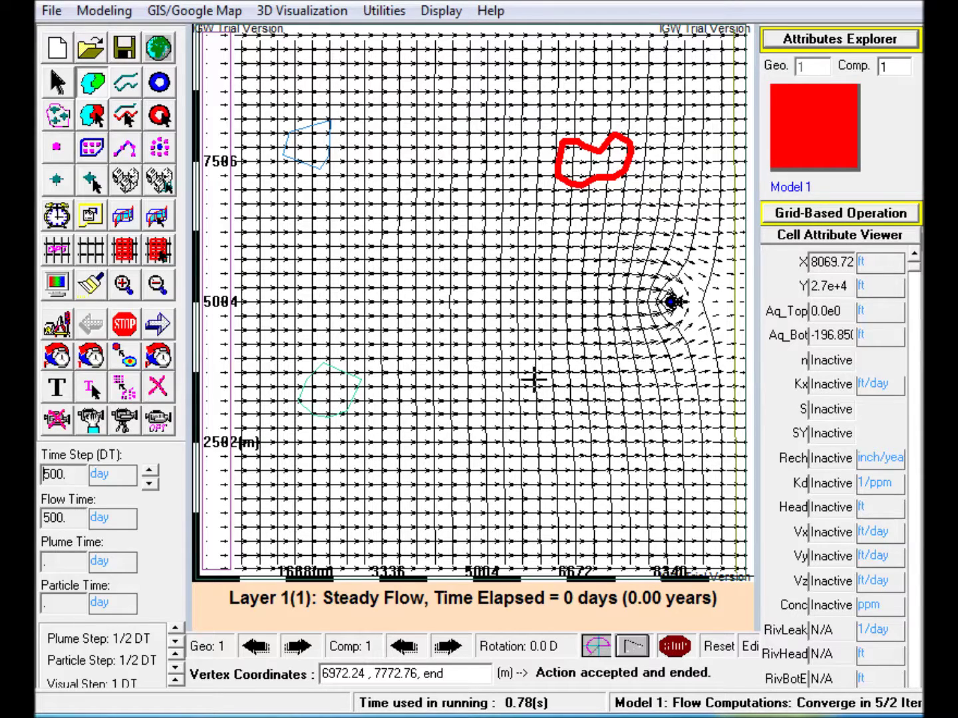
Outline rectangular Zone 7 near the pumping well
{"action": "left_click", "coordinate": [595, 371]}
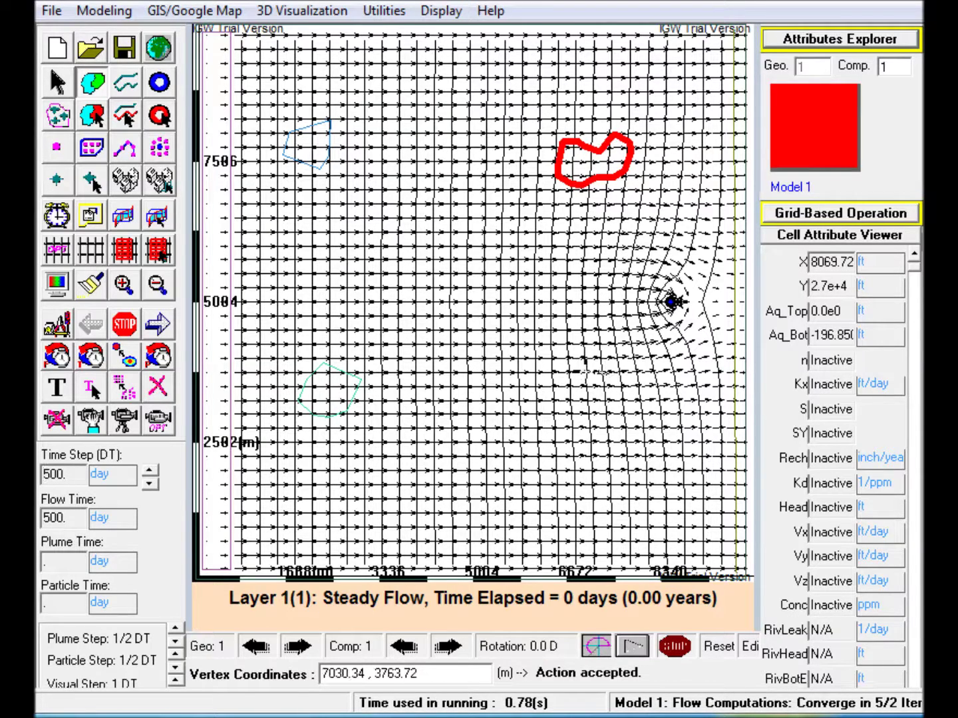
{"action": "mouse_move", "coordinate": [585, 362]}
{"action": "left_mouse_down"}
{"action": "mouse_move", "coordinate": [571, 395]}
{"action": "mouse_move", "coordinate": [591, 399]}
{"action": "mouse_move", "coordinate": [631, 394]}
{"action": "mouse_move", "coordinate": [636, 373]}
{"action": "left_mouse_up"}
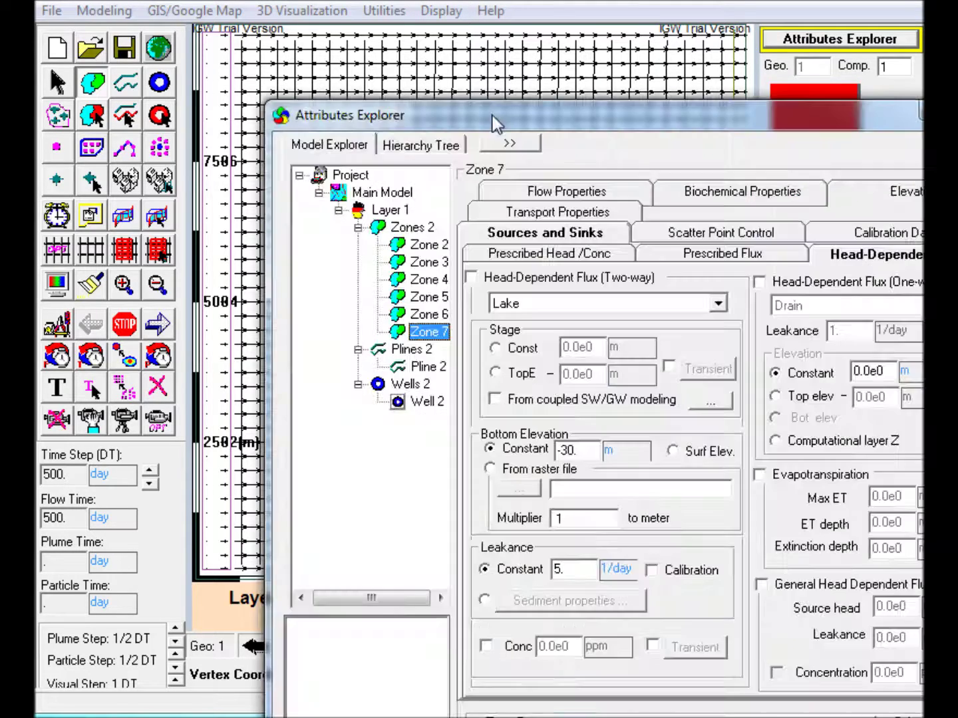
{"action": "left_click_drag", "start_coordinate": [494, 121], "coordinate": [373, 52]}
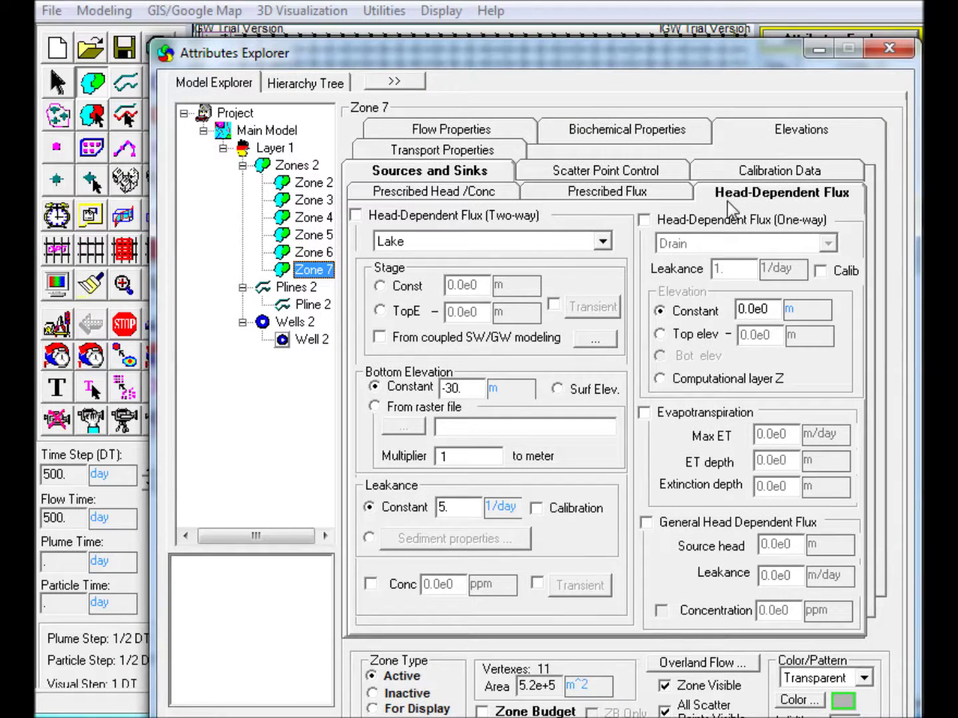
Make Zone 7 general head-dependent flux with head -2, leakance 10 and 100 ppm concentration
{"action": "left_click", "coordinate": [647, 523]}
{"action": "key", "text": "Tab"}
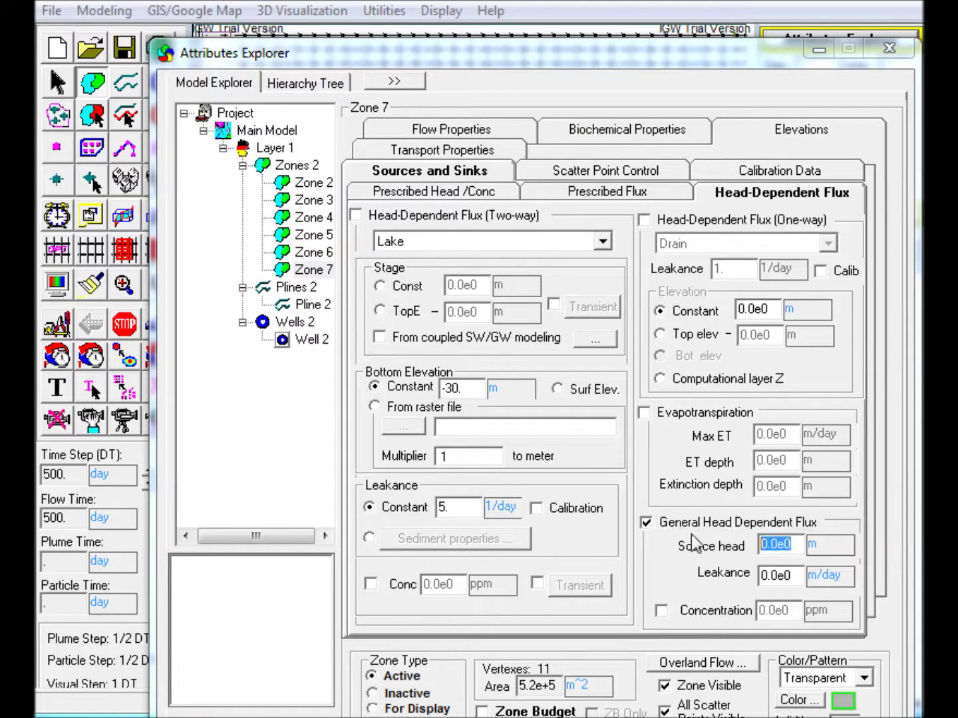
{"action": "type", "text": "-2"}
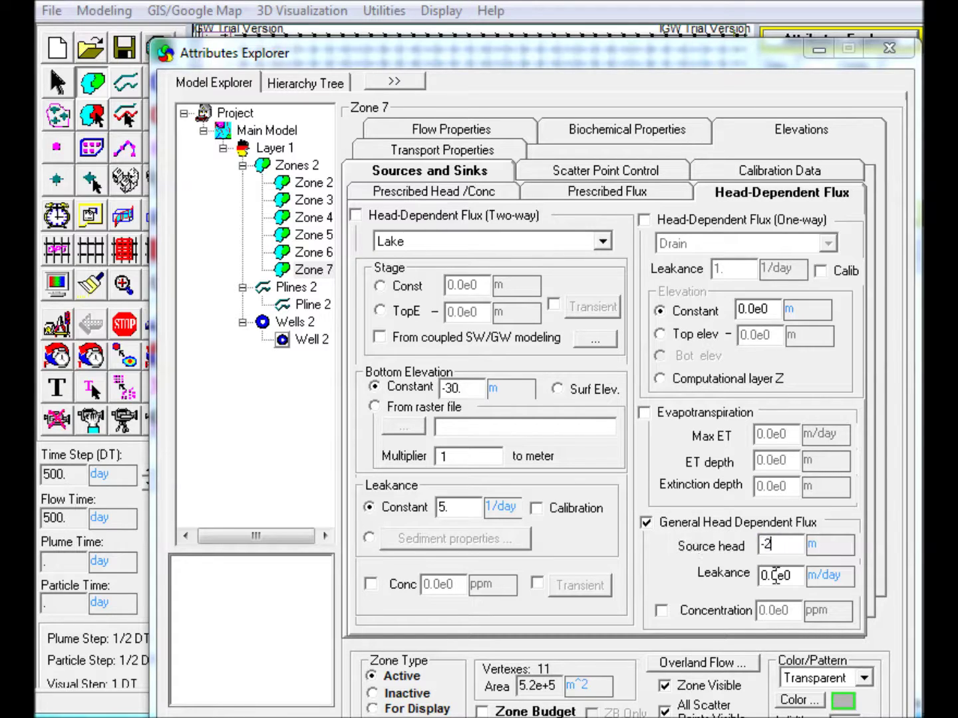
{"action": "key", "text": "Tab"}
{"action": "type", "text": "10"}
{"action": "left_click", "coordinate": [661, 611]}
{"action": "double_click", "coordinate": [781, 610]}
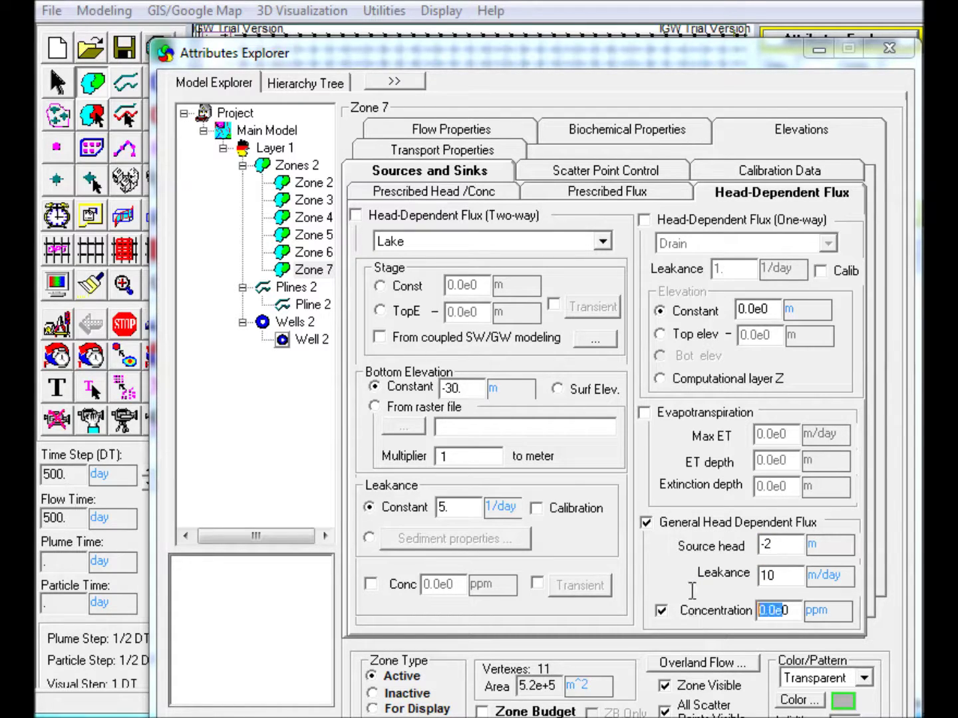
{"action": "type", "text": "100"}
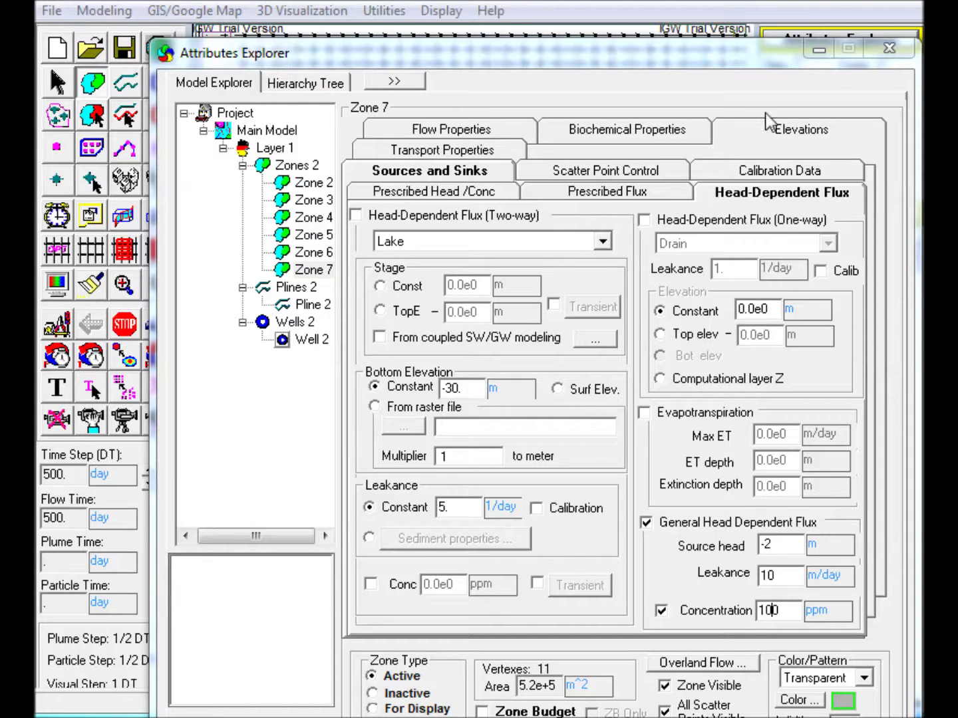
{"action": "left_click", "coordinate": [818, 49]}
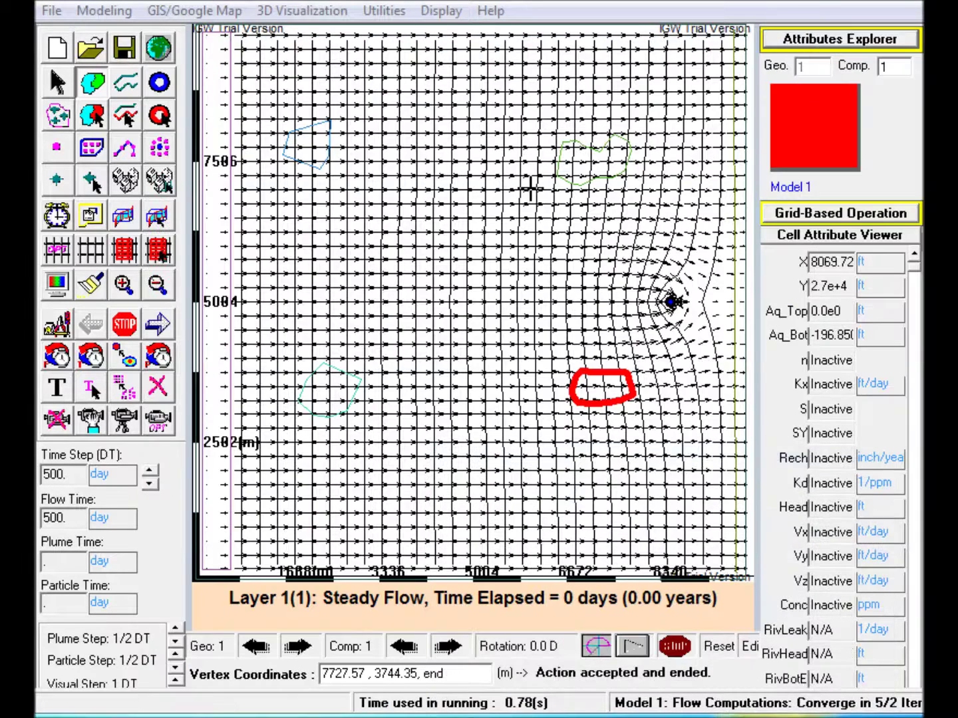
Outline Zone 8 just above the grid centre
{"action": "left_click", "coordinate": [424, 212]}
{"action": "left_click", "coordinate": [410, 213]}
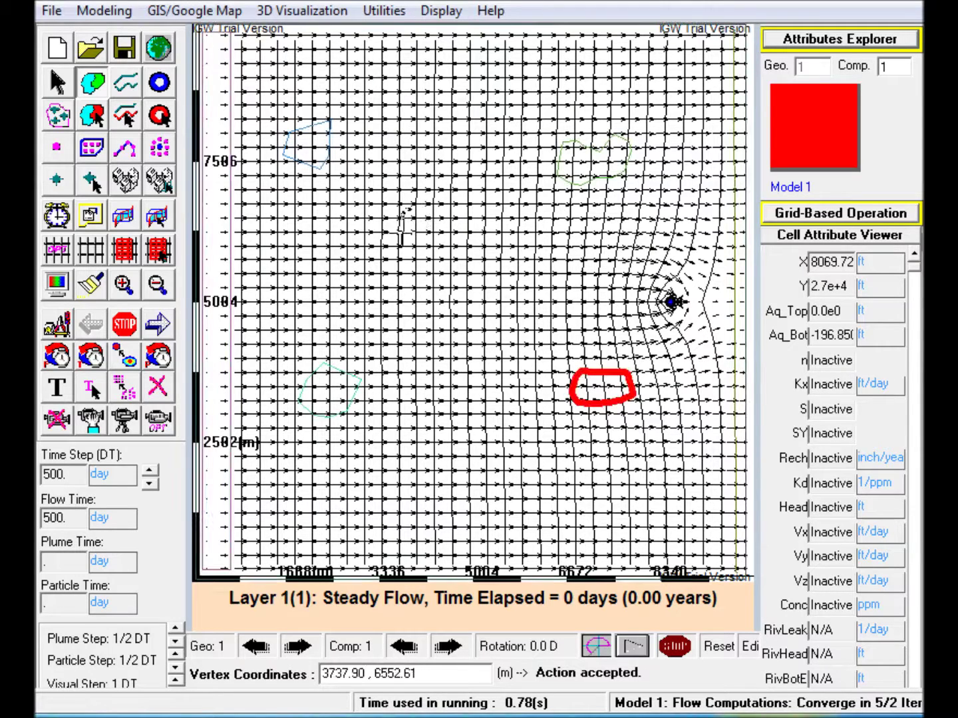
{"action": "mouse_move", "coordinate": [409, 214]}
{"action": "left_mouse_down"}
{"action": "mouse_move", "coordinate": [410, 235]}
{"action": "mouse_move", "coordinate": [459, 238]}
{"action": "mouse_move", "coordinate": [471, 223]}
{"action": "mouse_move", "coordinate": [441, 193]}
{"action": "mouse_move", "coordinate": [426, 199]}
{"action": "left_mouse_up"}
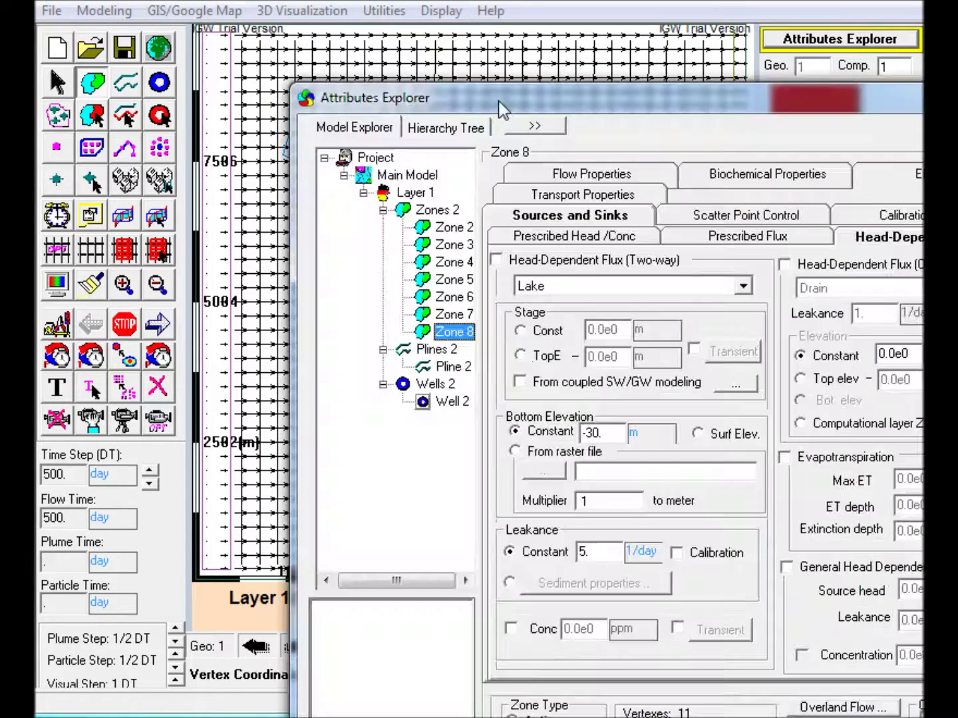
{"action": "left_click_drag", "start_coordinate": [499, 100], "coordinate": [374, 74]}
Give Zone 8 constant recharge of 10 cm/year with 1000 ppm recharge concentration
{"action": "left_click", "coordinate": [601, 211]}
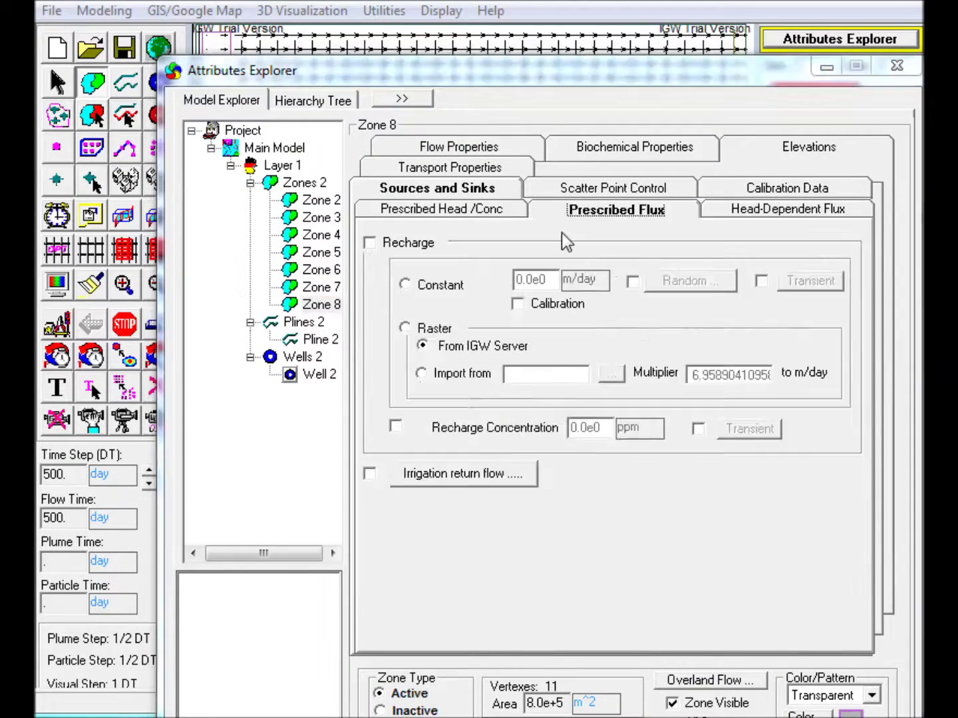
{"action": "left_click", "coordinate": [372, 242]}
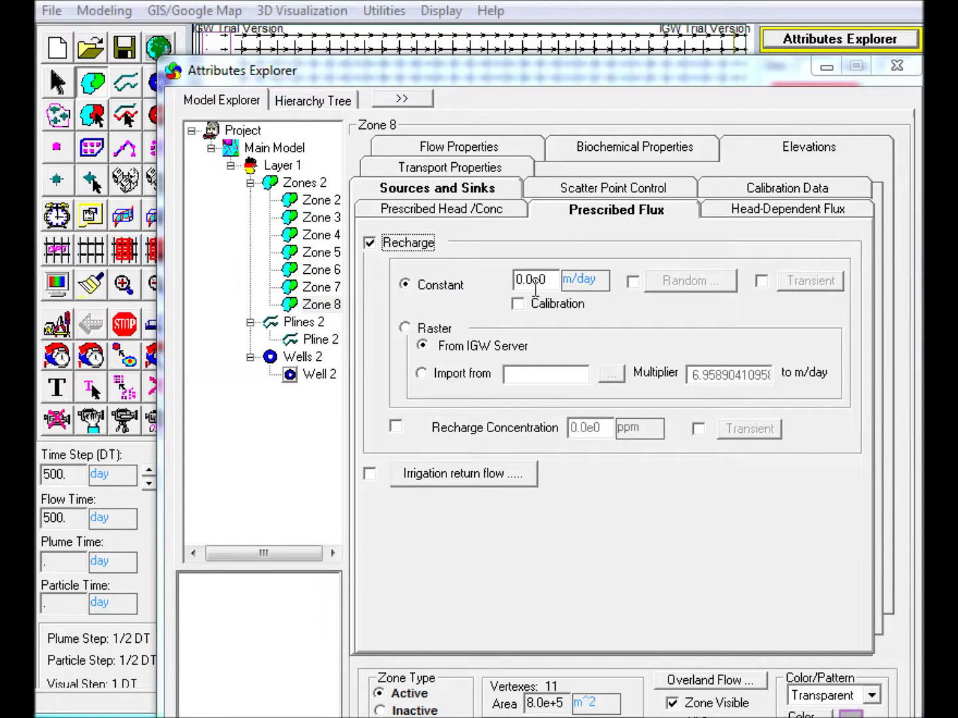
{"action": "left_click", "coordinate": [580, 282]}
{"action": "left_click", "coordinate": [580, 282]}
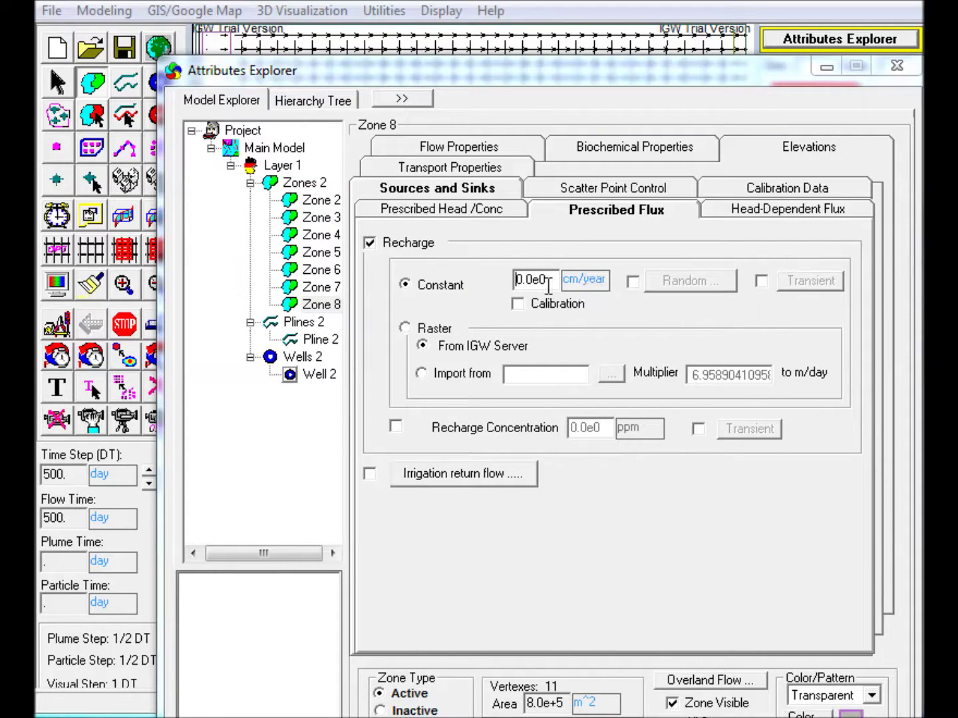
{"action": "double_click", "coordinate": [532, 279]}
{"action": "type", "text": "10"}
{"action": "left_click", "coordinate": [394, 425]}
{"action": "left_click_drag", "start_coordinate": [599, 429], "coordinate": [552, 425]}
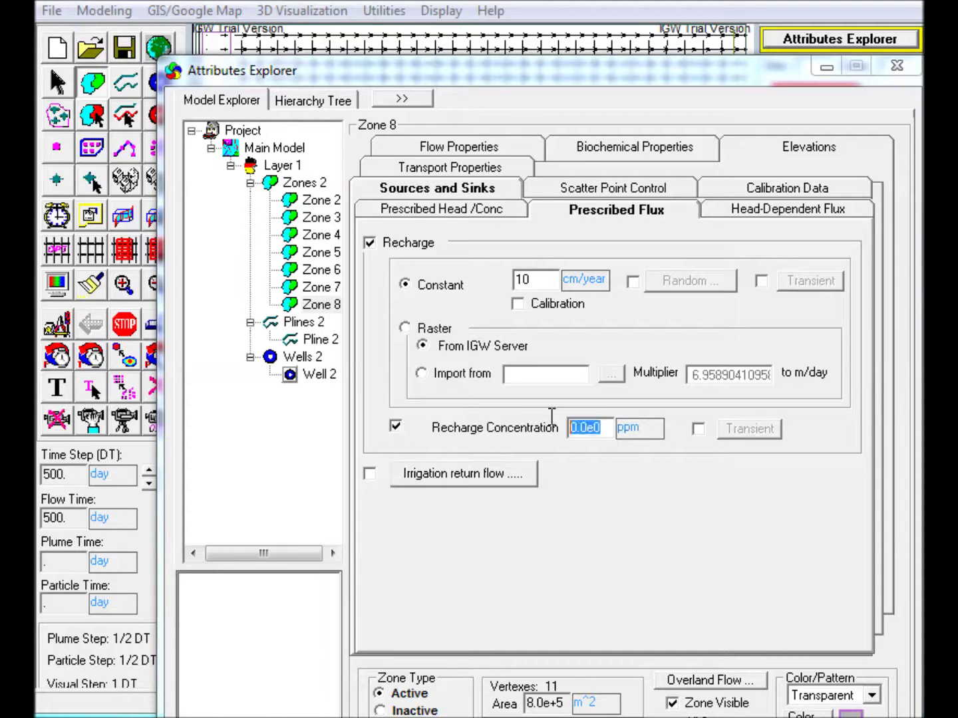
{"action": "type", "text": "1000"}
{"action": "left_click", "coordinate": [827, 68]}
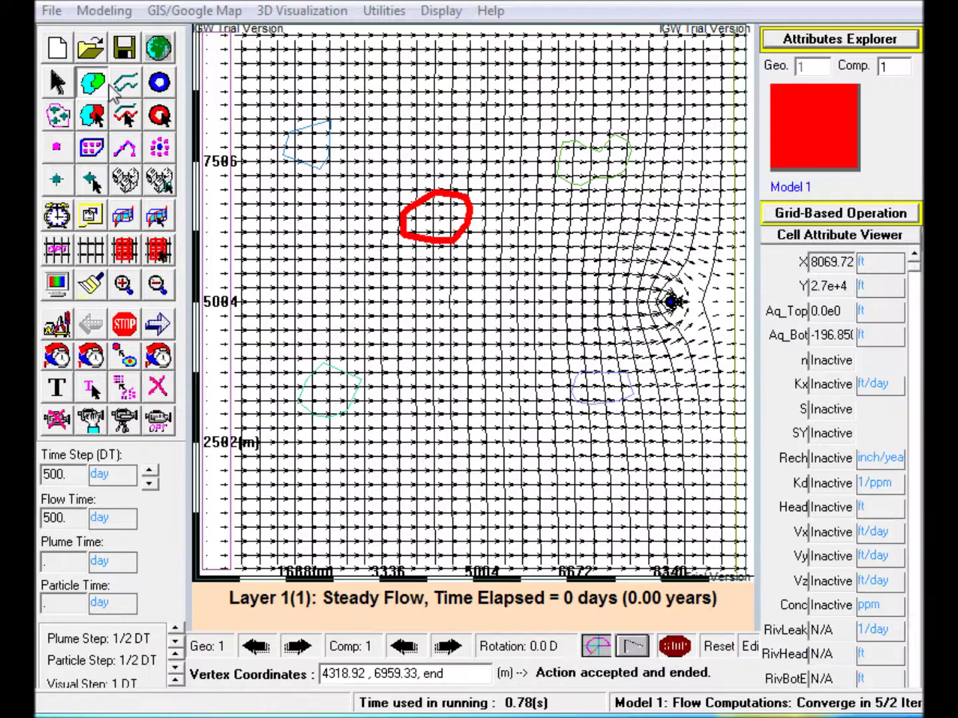
Place Well 3 near the grid centre
{"action": "left_click", "coordinate": [161, 85]}
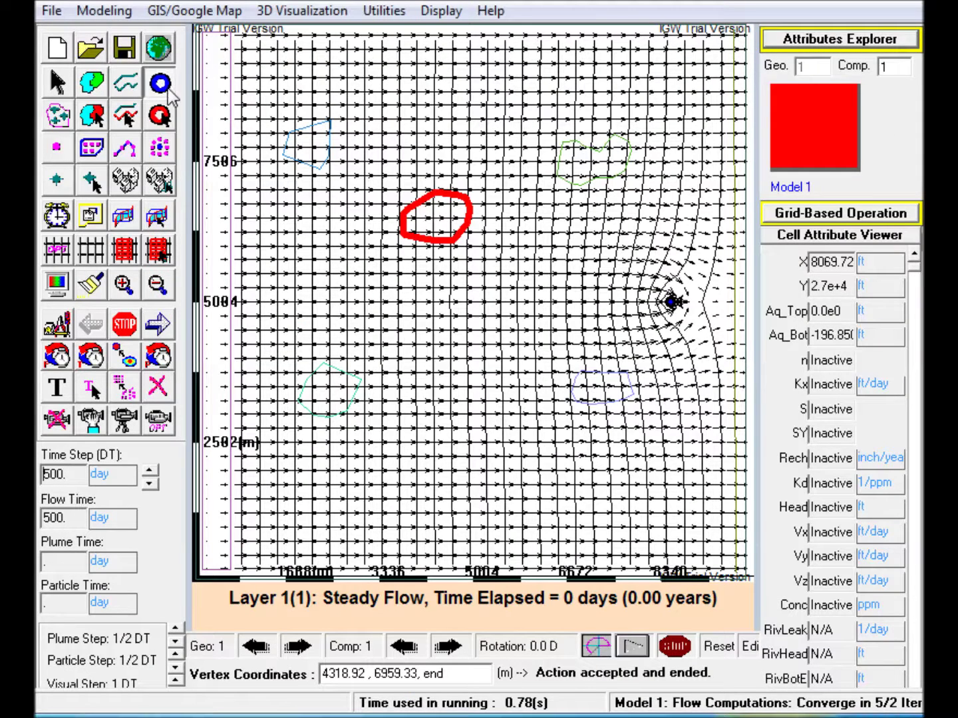
{"action": "left_click", "coordinate": [488, 317]}
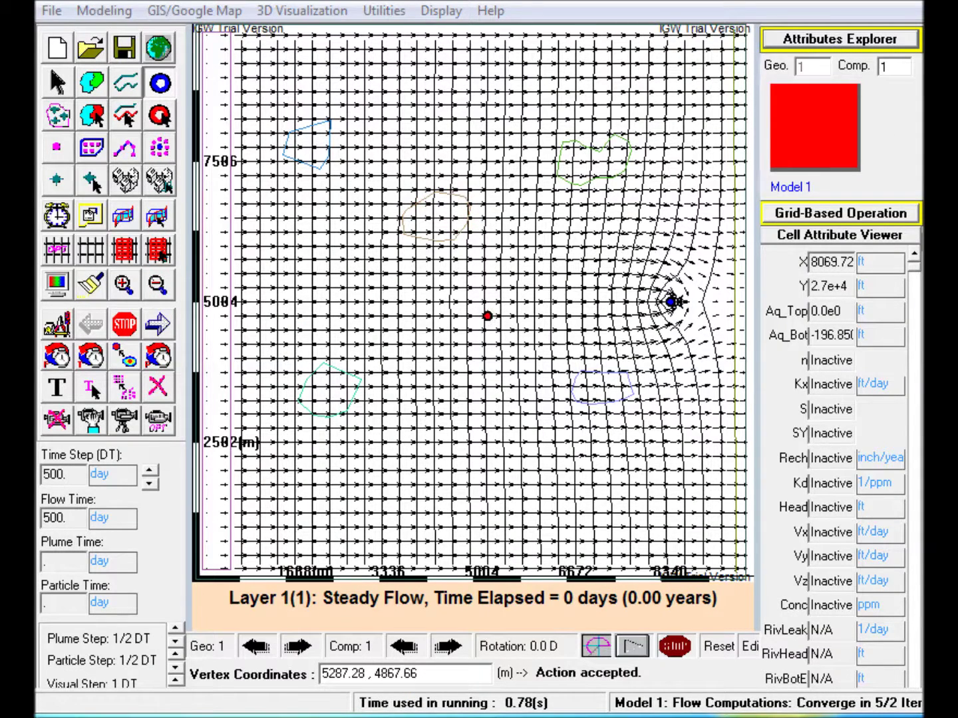
{"action": "left_click", "coordinate": [840, 40]}
{"action": "left_click_drag", "start_coordinate": [588, 108], "coordinate": [398, 52]}
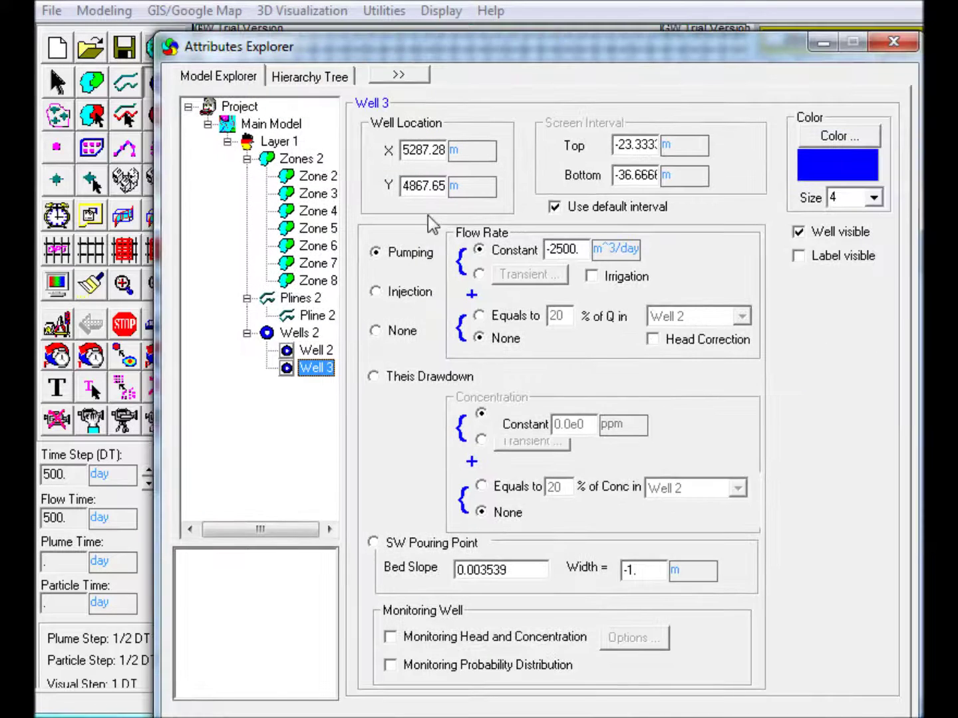
Make Well 3 an injection well at 800 m^3/day with 100 ppm concentration
{"action": "left_click", "coordinate": [374, 292]}
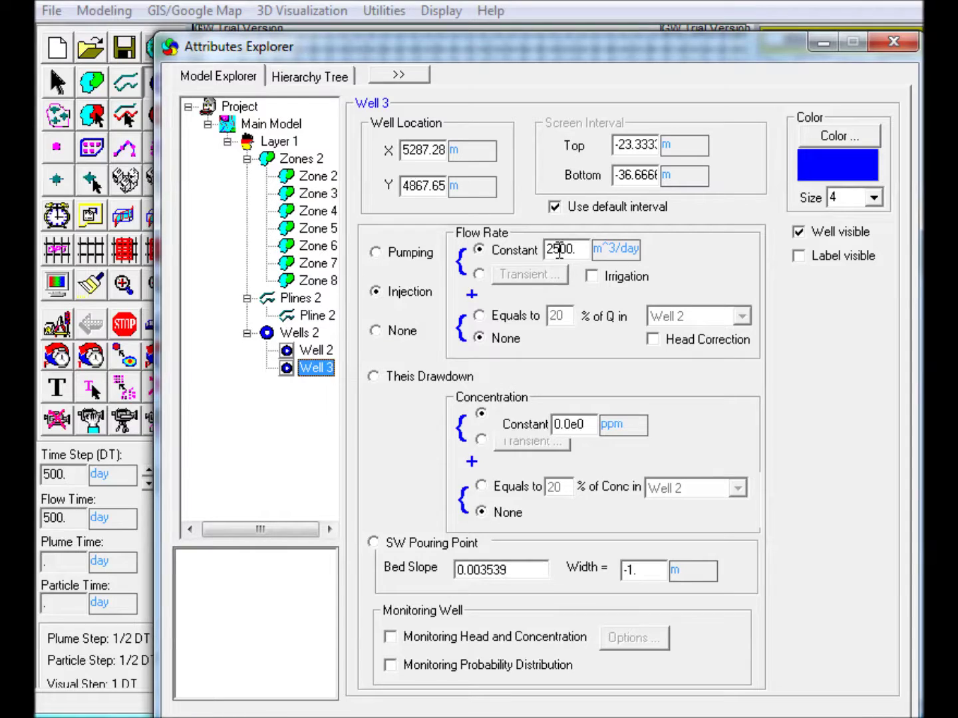
{"action": "left_click_drag", "start_coordinate": [560, 248], "coordinate": [545, 249]}
{"action": "type", "text": "8"}
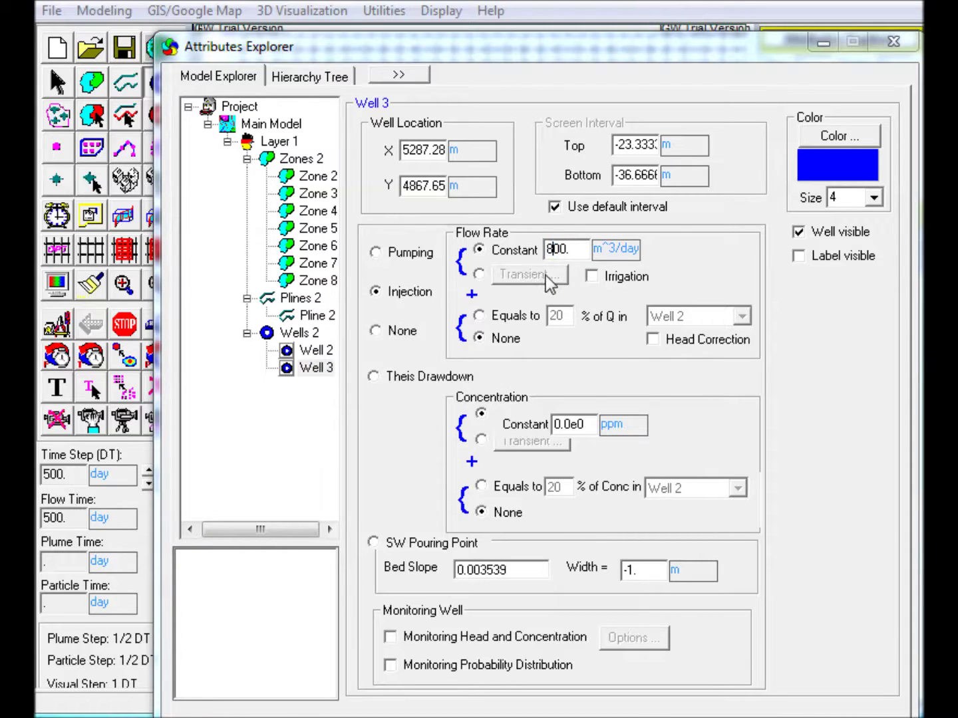
{"action": "left_click_drag", "start_coordinate": [589, 425], "coordinate": [494, 422]}
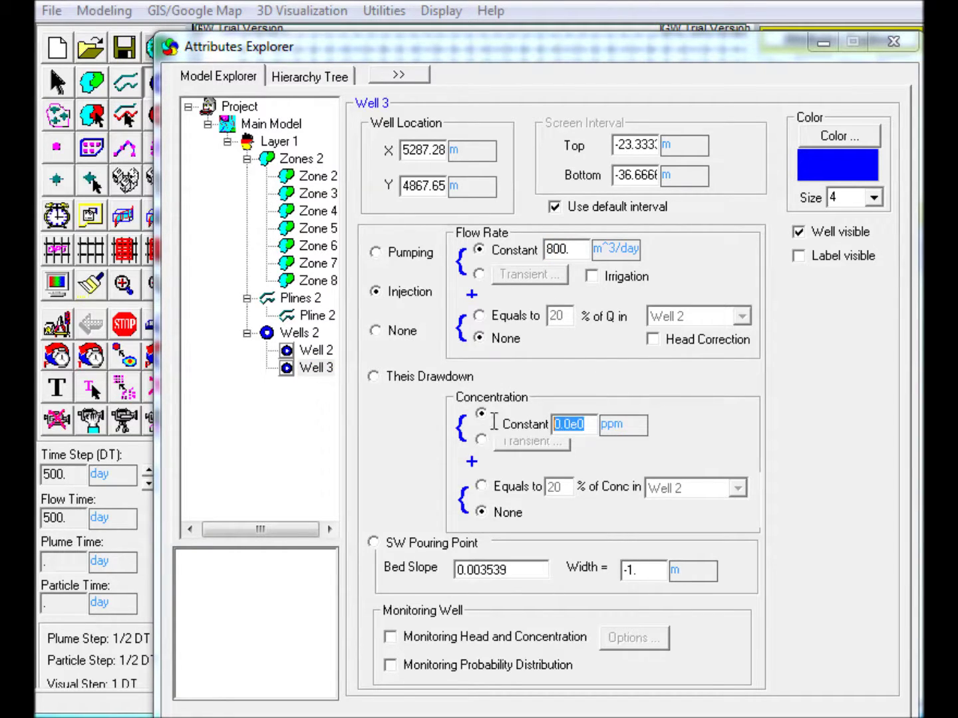
{"action": "type", "text": "100"}
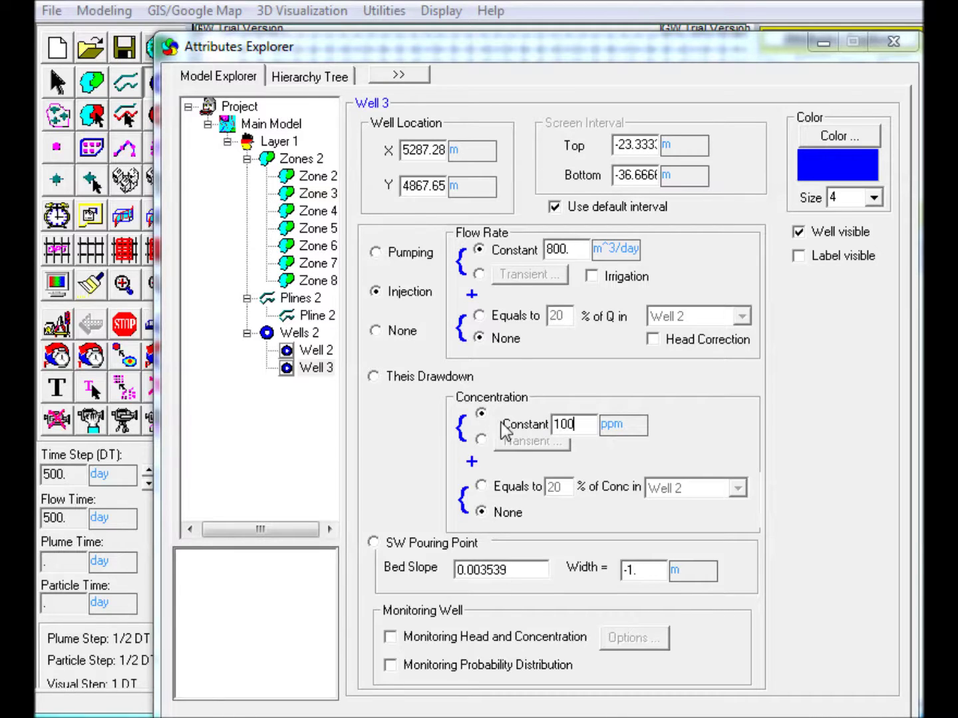
{"action": "left_click", "coordinate": [820, 42]}
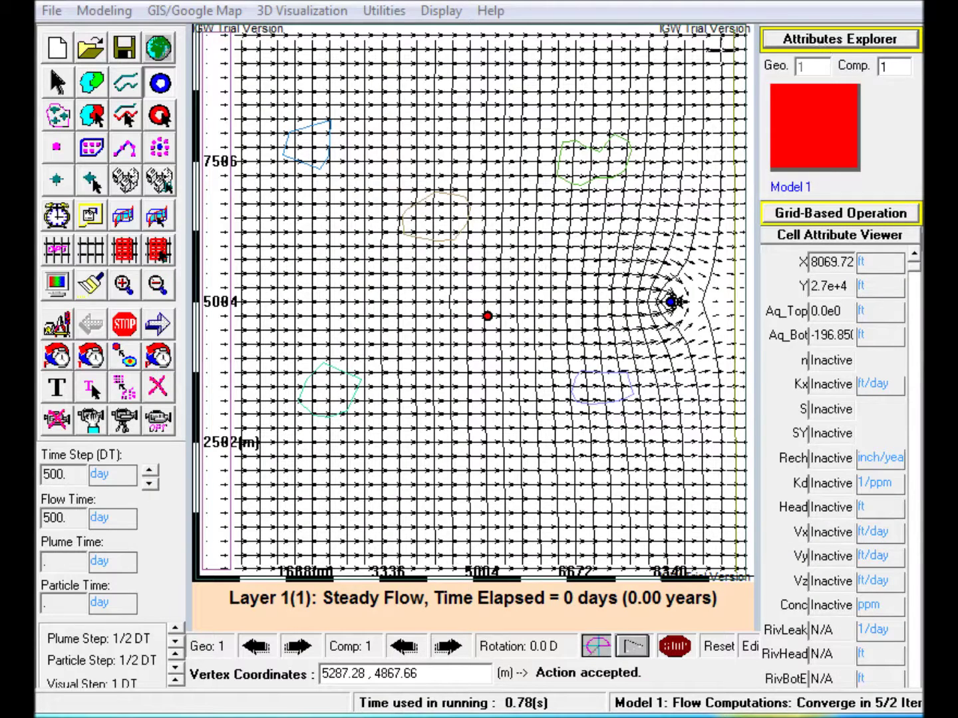
{"action": "left_click", "coordinate": [58, 83]}
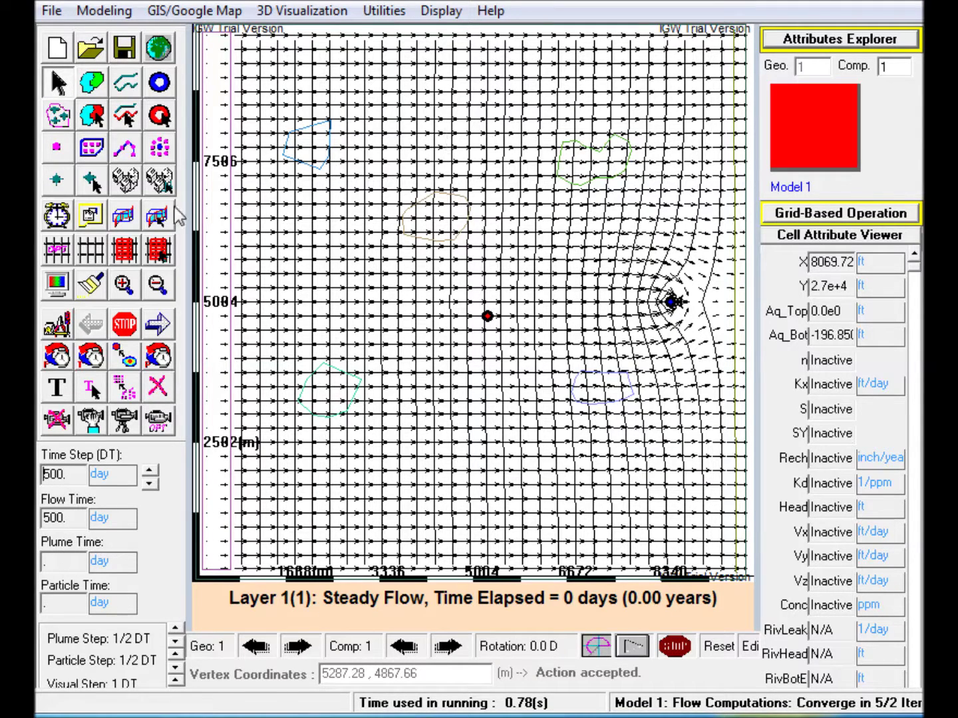
Draw a horizontal cross-section line across the upper-left of the grid
{"action": "left_click", "coordinate": [125, 219]}
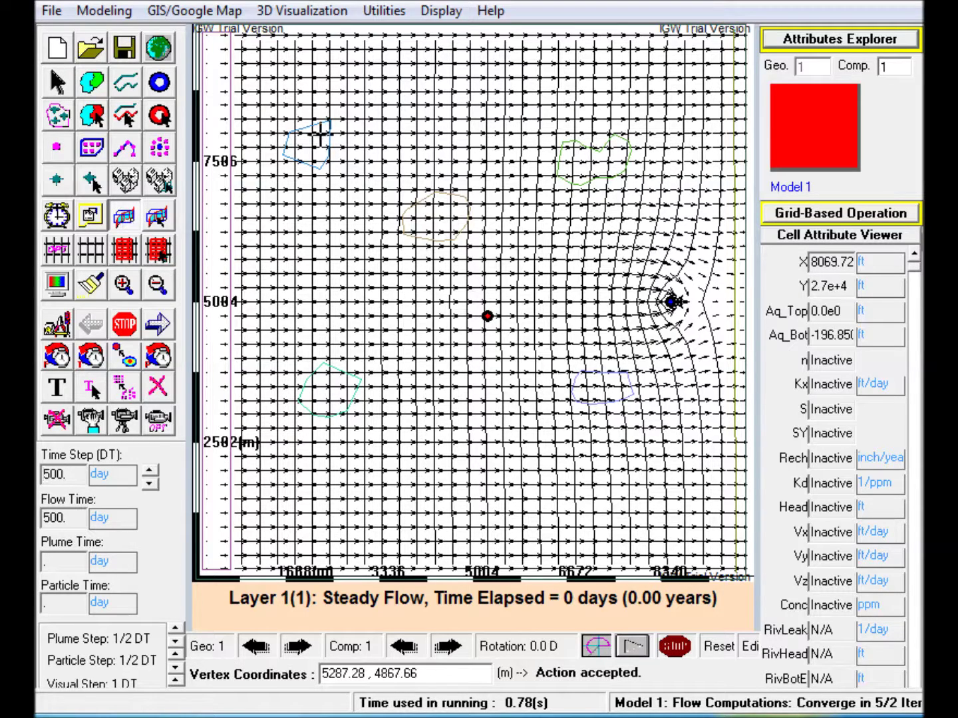
{"action": "left_click", "coordinate": [256, 145]}
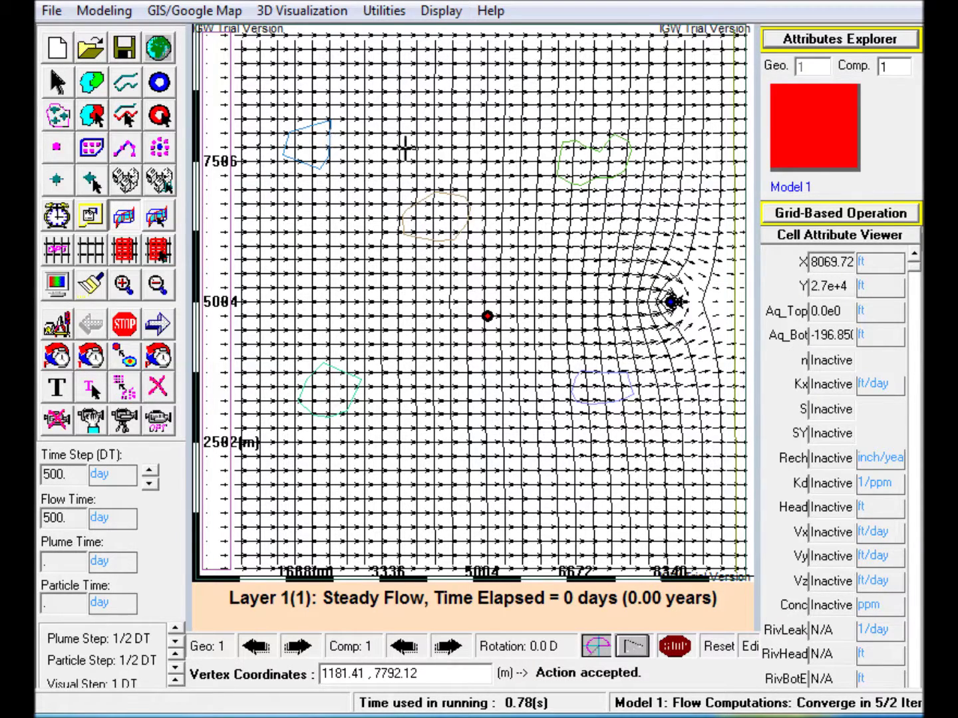
{"action": "left_click", "coordinate": [435, 145]}
{"action": "right_click", "coordinate": [434, 145]}
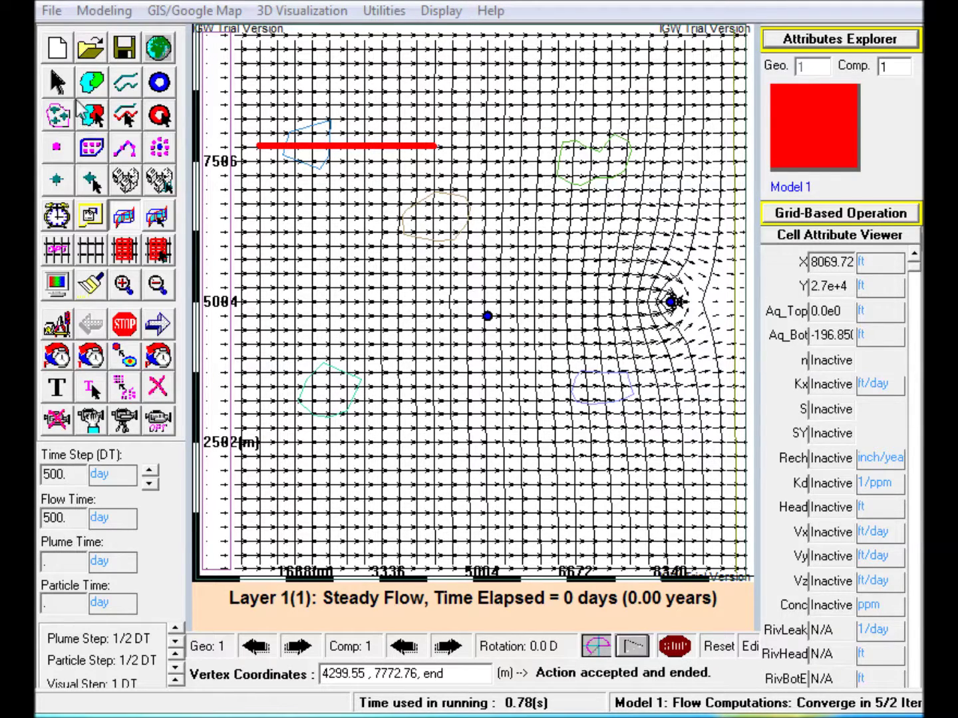
Place Well 4 east of centre, just left of the pumping well
{"action": "left_click", "coordinate": [63, 85]}
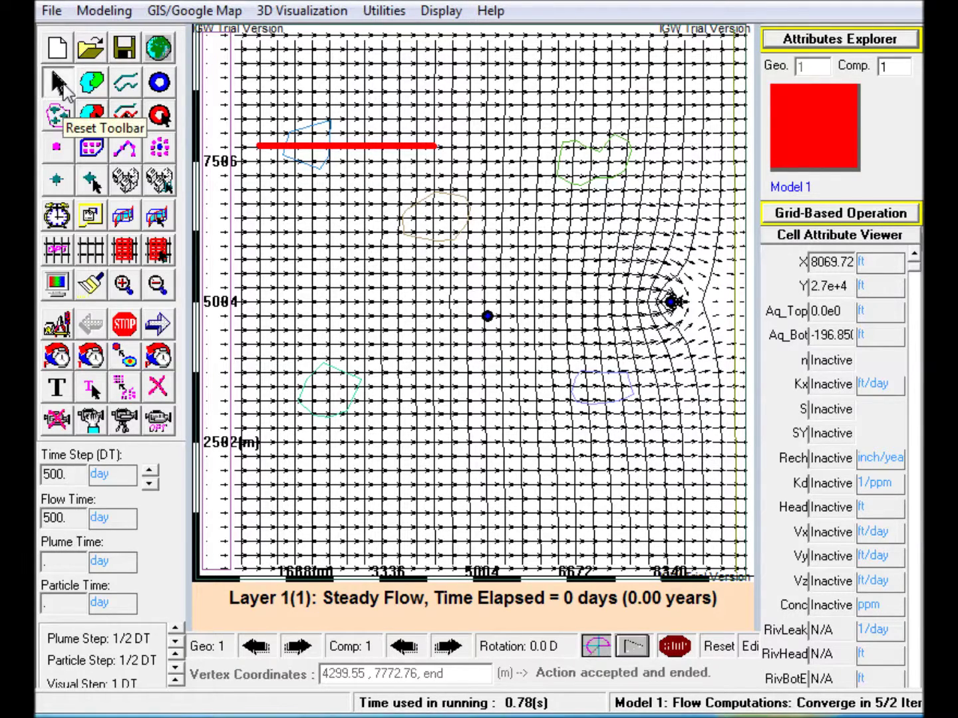
{"action": "left_click", "coordinate": [159, 83]}
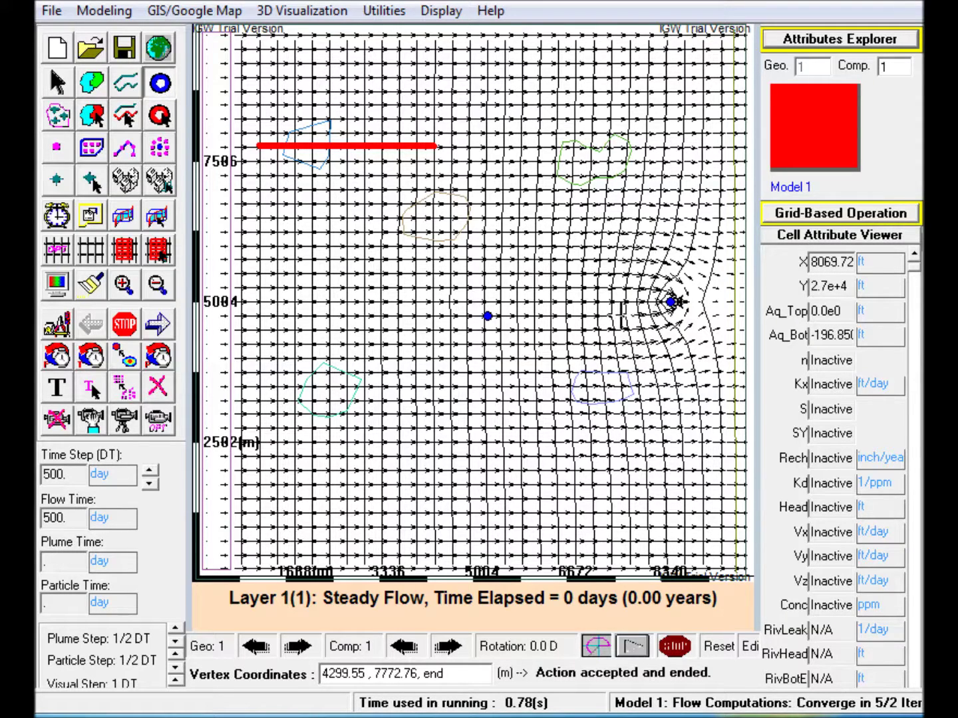
{"action": "left_click", "coordinate": [627, 316]}
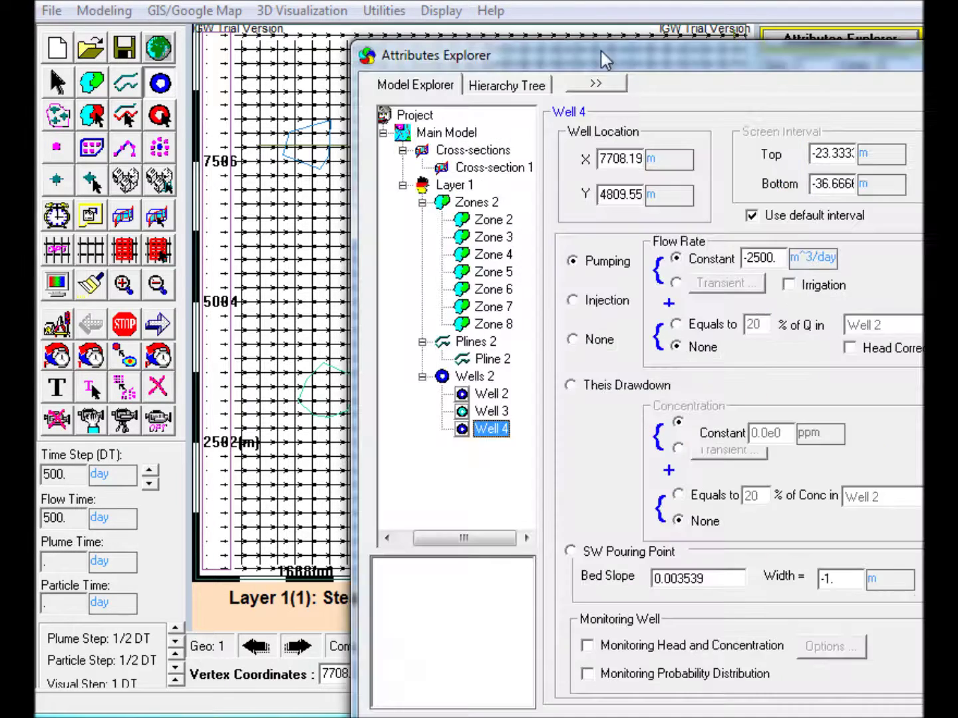
Set Well 4 to no flow and have it monitor head and concentration
{"action": "left_click_drag", "start_coordinate": [600, 50], "coordinate": [389, 32]}
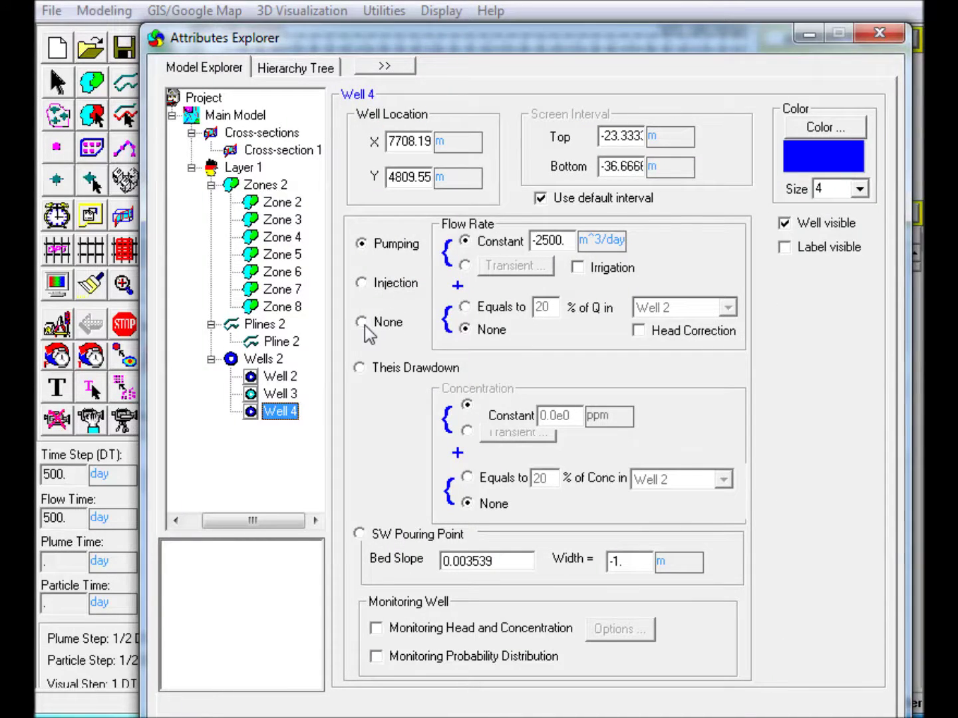
{"action": "left_click", "coordinate": [365, 325]}
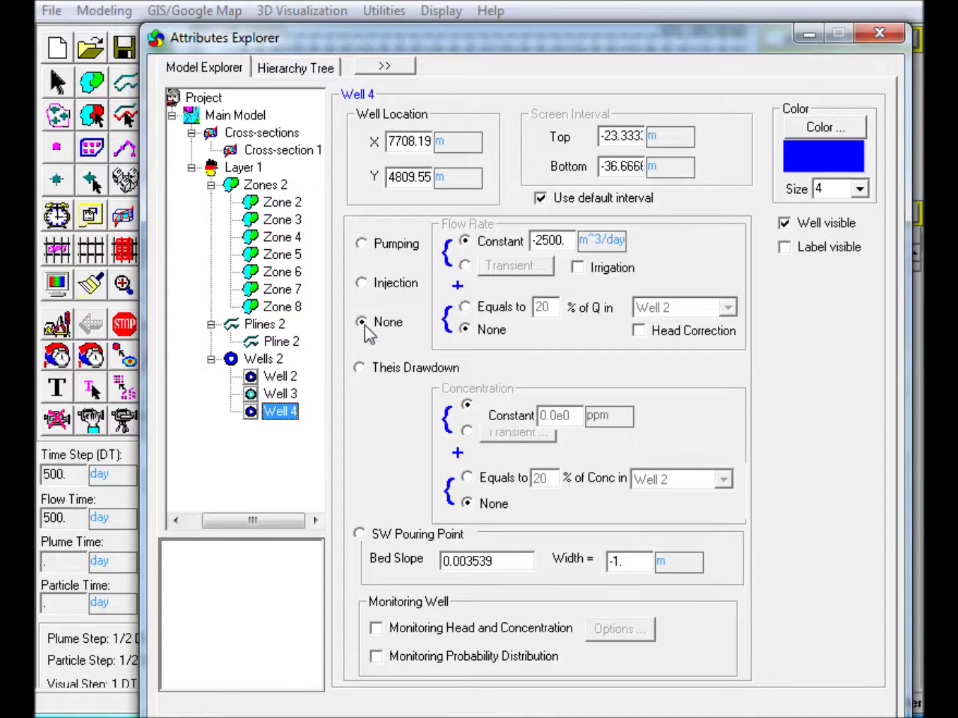
{"action": "left_click", "coordinate": [377, 629]}
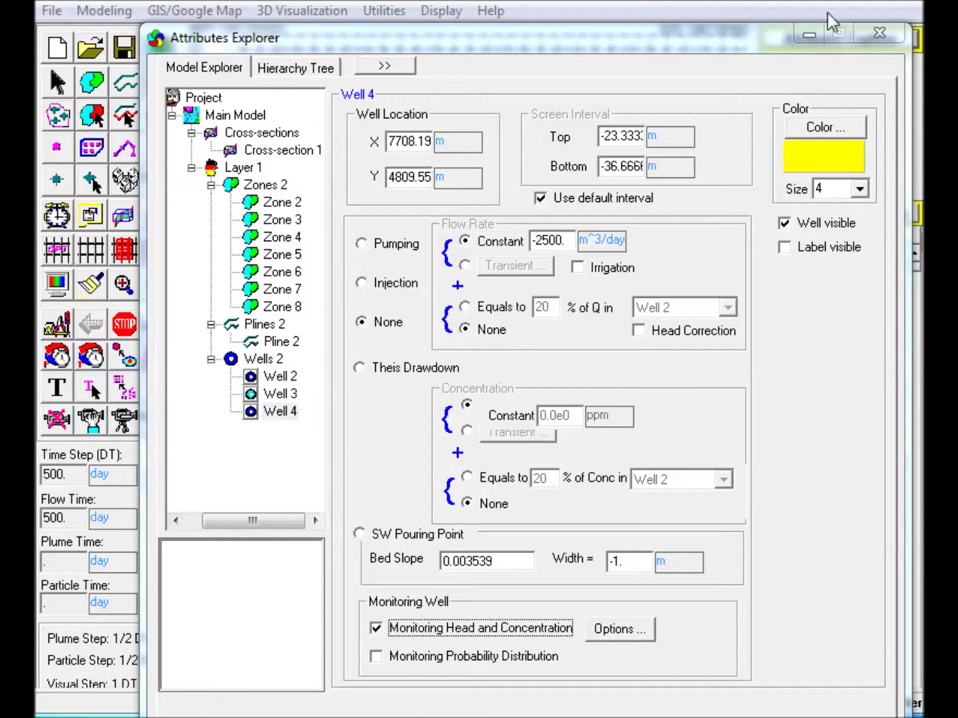
{"action": "left_click", "coordinate": [810, 35]}
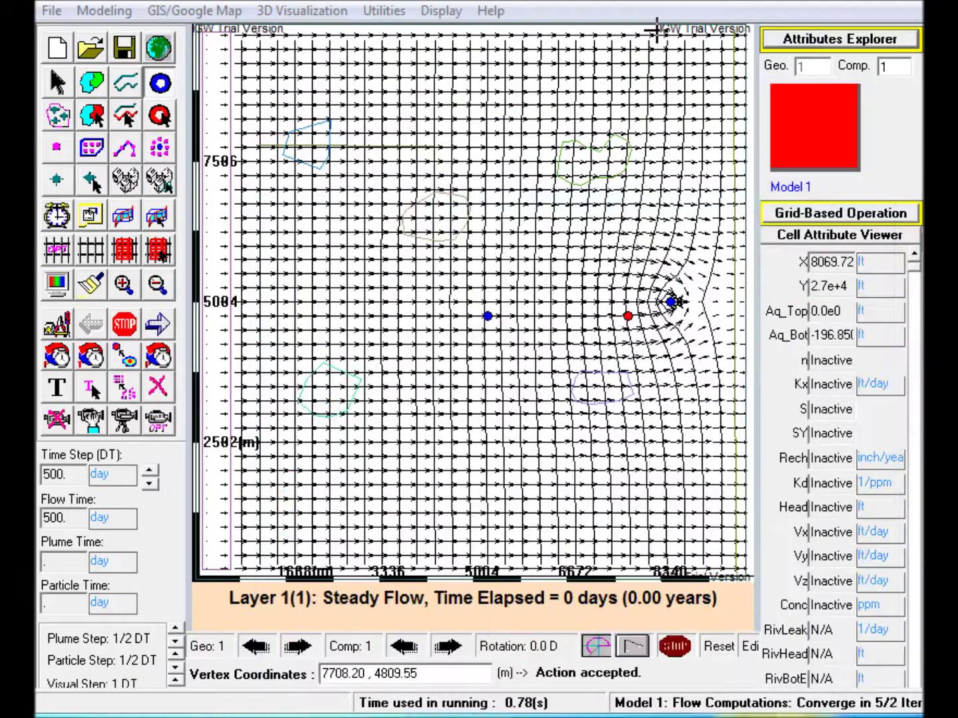
Apply the grid discretization of 41 × 41 cells of 250 m
{"action": "left_click", "coordinate": [60, 253]}
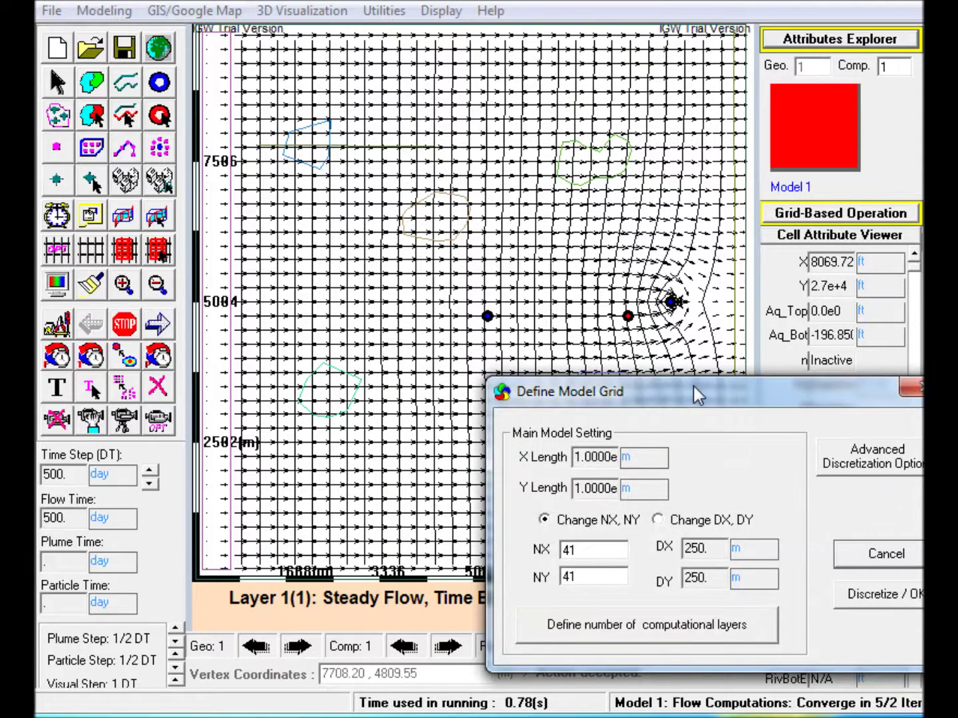
{"action": "left_click_drag", "start_coordinate": [693, 391], "coordinate": [503, 225]}
{"action": "left_click", "coordinate": [674, 429]}
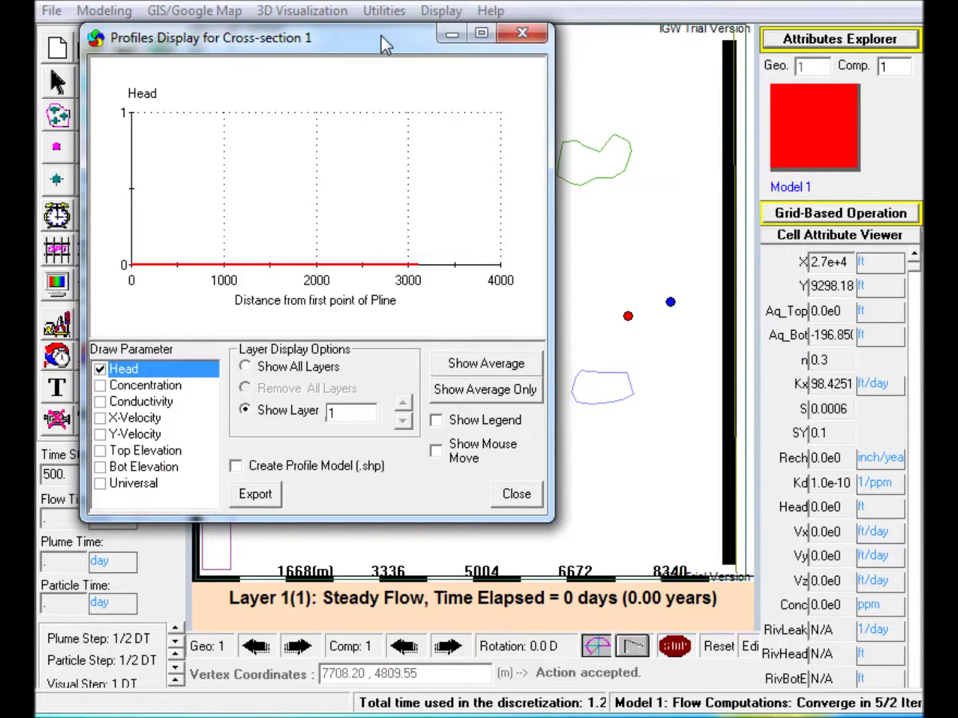
Switch the cross-section profile plot from head to concentration
{"action": "mouse_move", "coordinate": [380, 36]}
{"action": "left_mouse_down"}
{"action": "mouse_move", "coordinate": [402, 175]}
{"action": "mouse_move", "coordinate": [367, 268]}
{"action": "mouse_move", "coordinate": [352, 416]}
{"action": "mouse_move", "coordinate": [330, 399]}
{"action": "mouse_move", "coordinate": [356, 353]}
{"action": "left_mouse_up"}
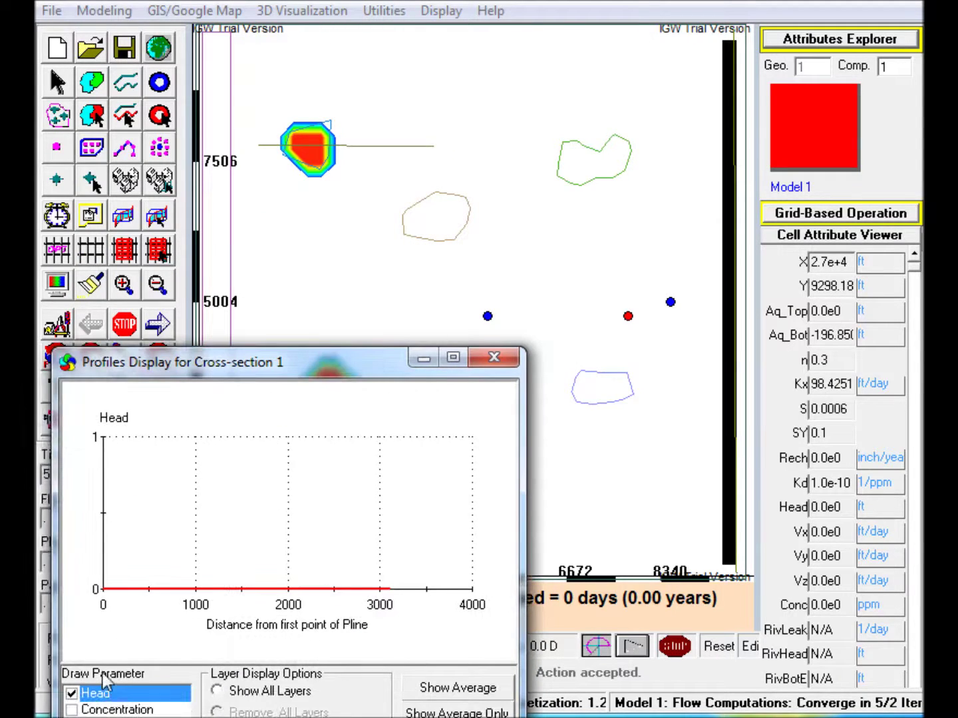
{"action": "left_click", "coordinate": [71, 710]}
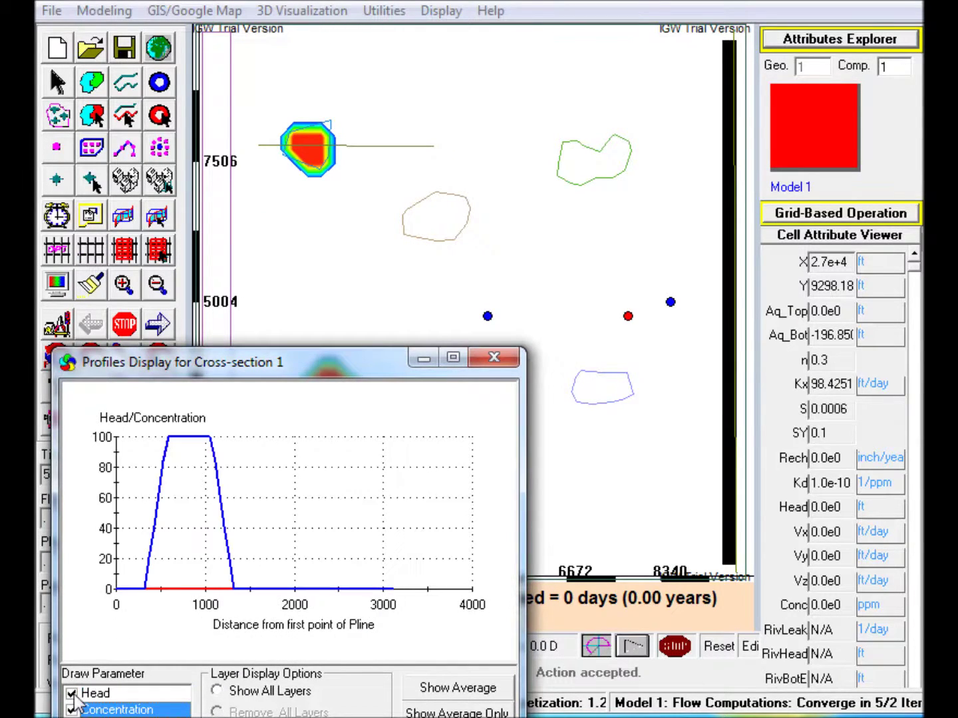
{"action": "left_click", "coordinate": [71, 693]}
{"action": "left_click_drag", "start_coordinate": [354, 358], "coordinate": [338, 355]}
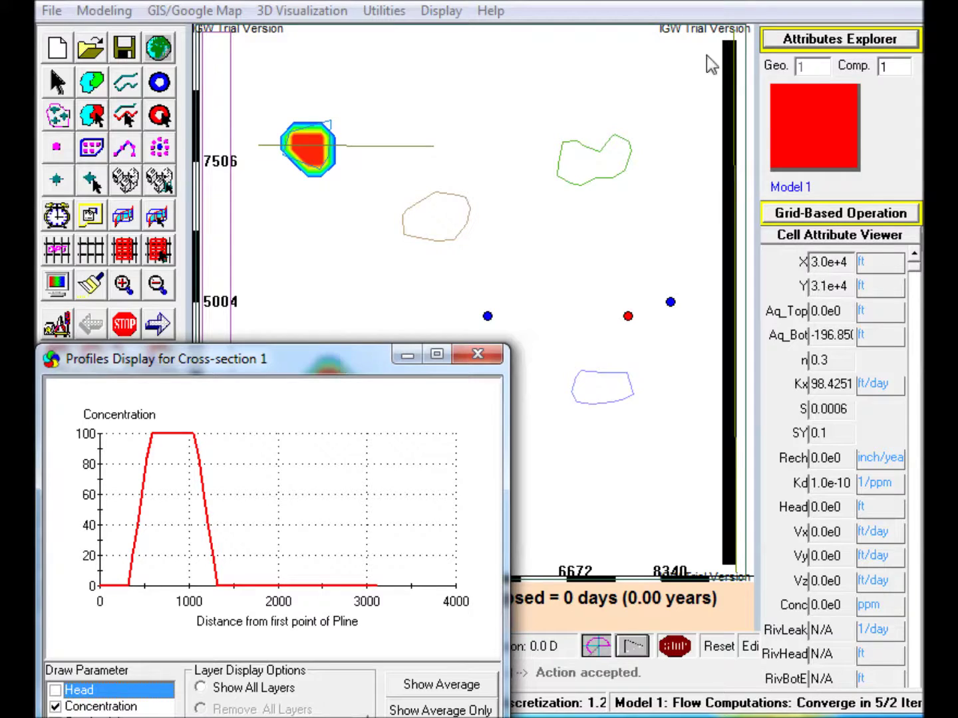
Turn on head and concentration monitoring for Well 4 in the Attributes Explorer
{"action": "left_click", "coordinate": [771, 46]}
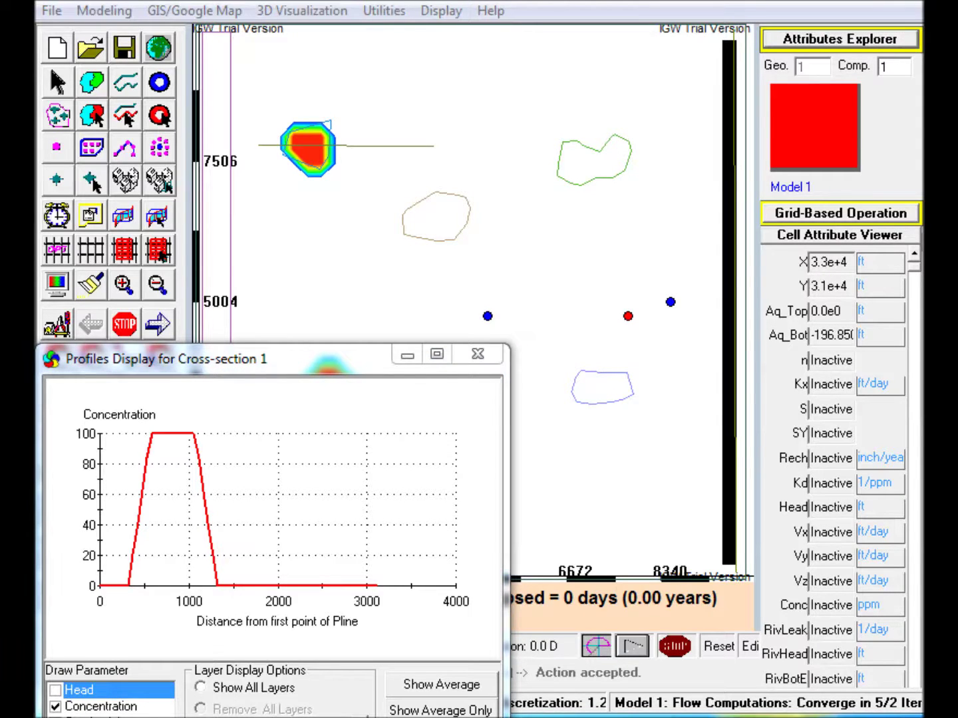
{"action": "mouse_move", "coordinate": [771, 39]}
{"action": "left_mouse_down"}
{"action": "mouse_move", "coordinate": [590, 29]}
{"action": "mouse_move", "coordinate": [769, 21]}
{"action": "left_mouse_up"}
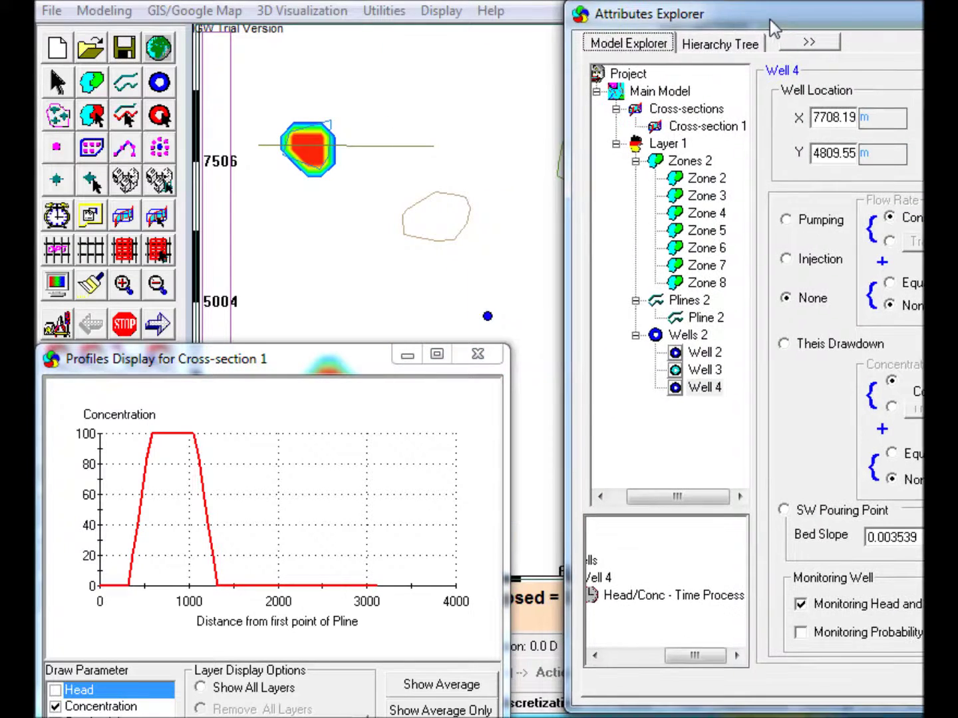
{"action": "left_click_drag", "start_coordinate": [699, 656], "coordinate": [662, 657]}
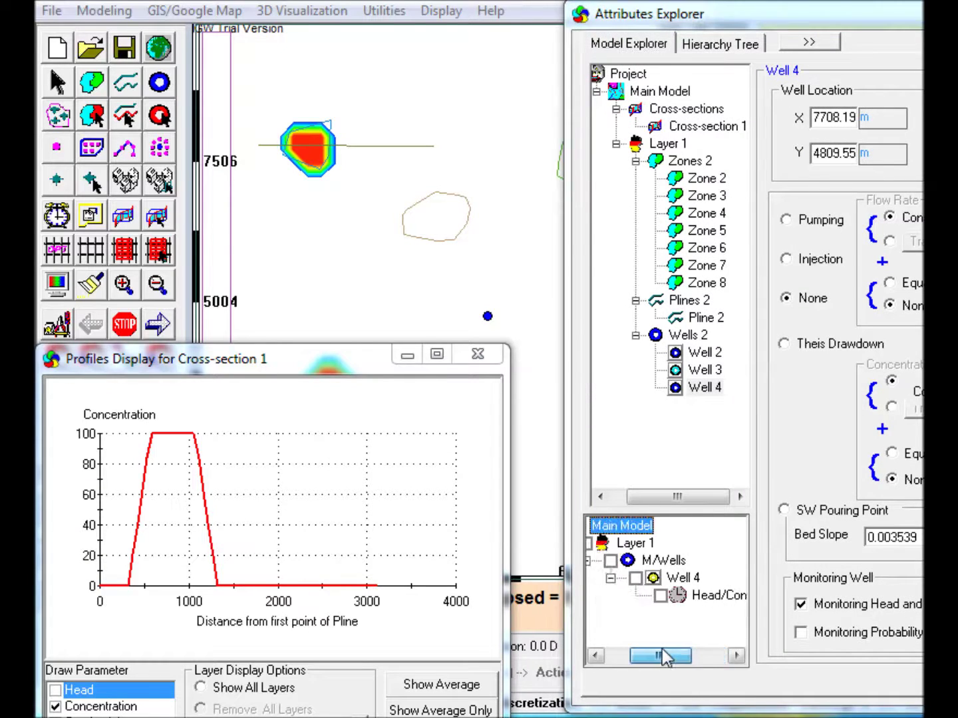
{"action": "left_click", "coordinate": [662, 595]}
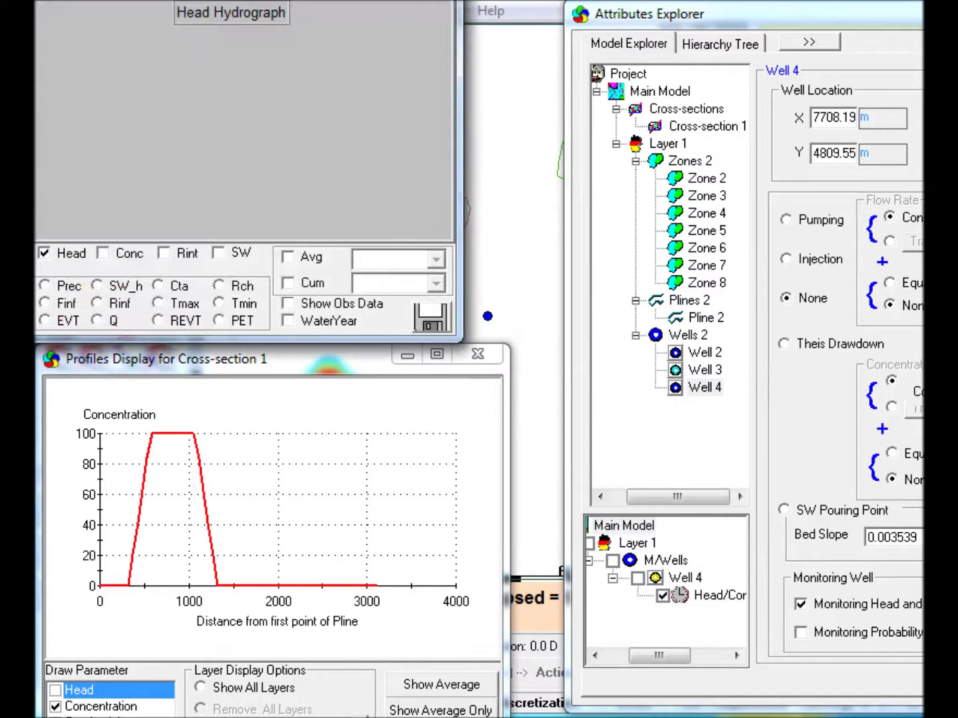
{"action": "double_click", "coordinate": [689, 3]}
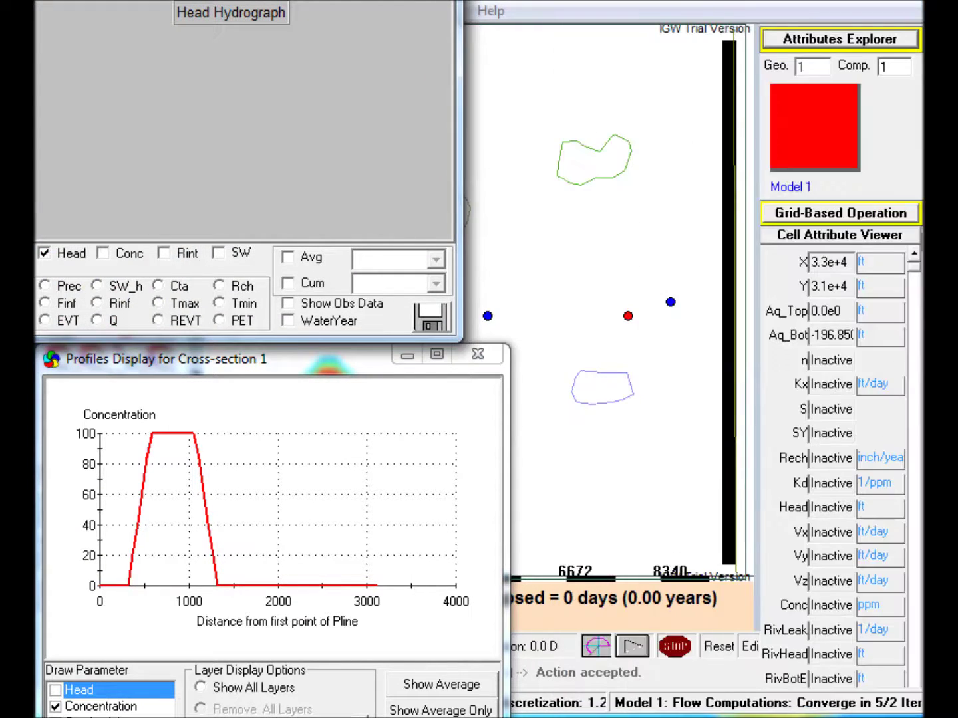
Make Well 4's time-series chart plot concentration breakthrough only, arranged beside the cross-section profile
{"action": "left_click_drag", "start_coordinate": [302, 0], "coordinate": [768, 327]}
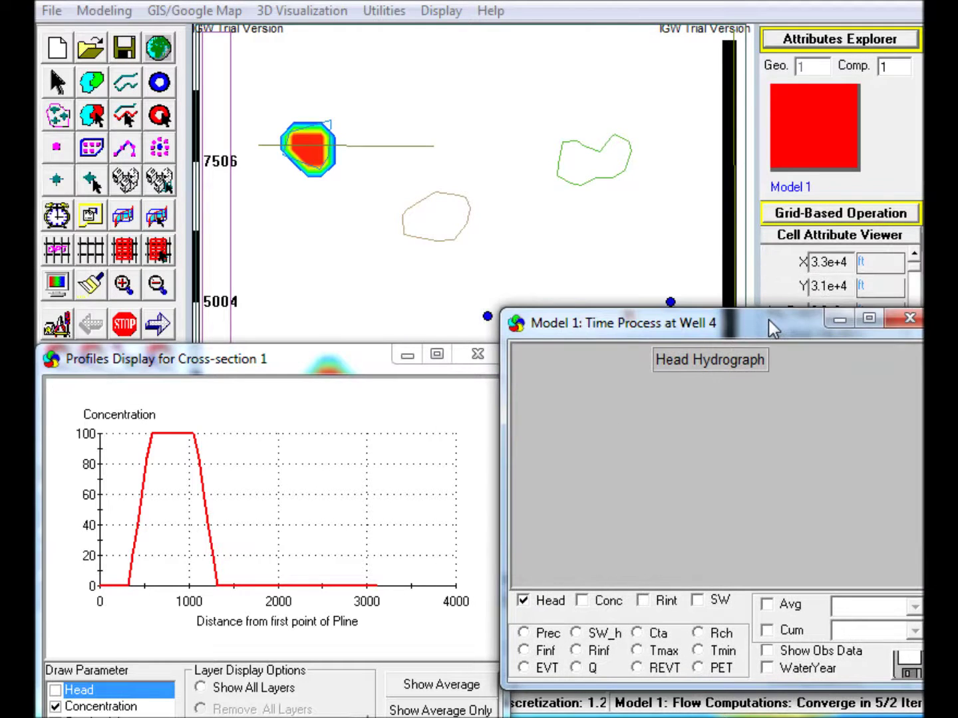
{"action": "left_click", "coordinate": [582, 602]}
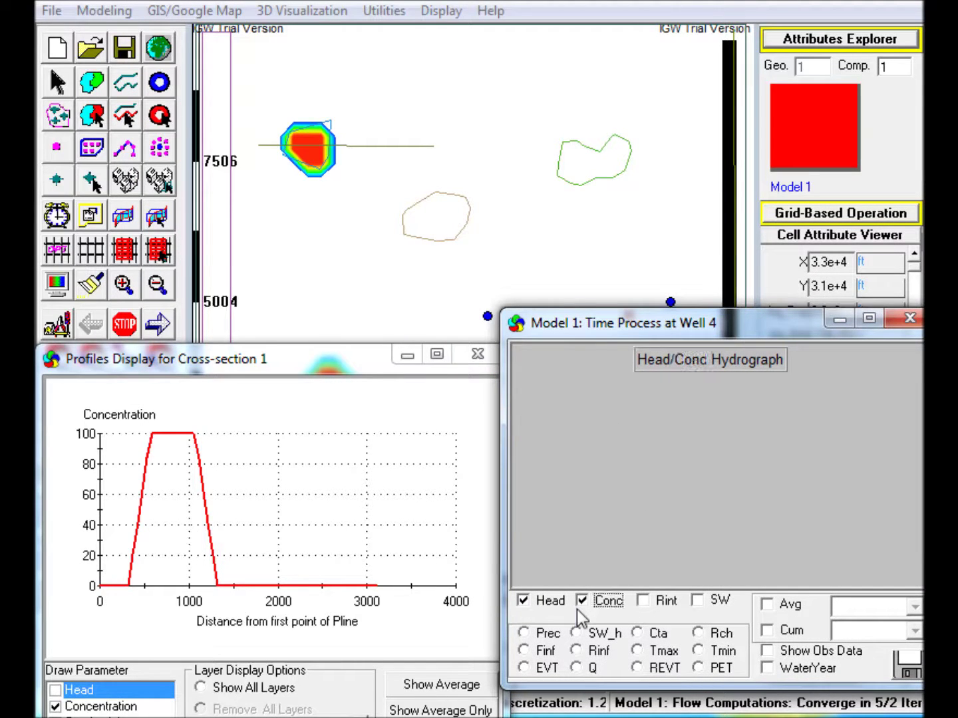
{"action": "left_click", "coordinate": [524, 600]}
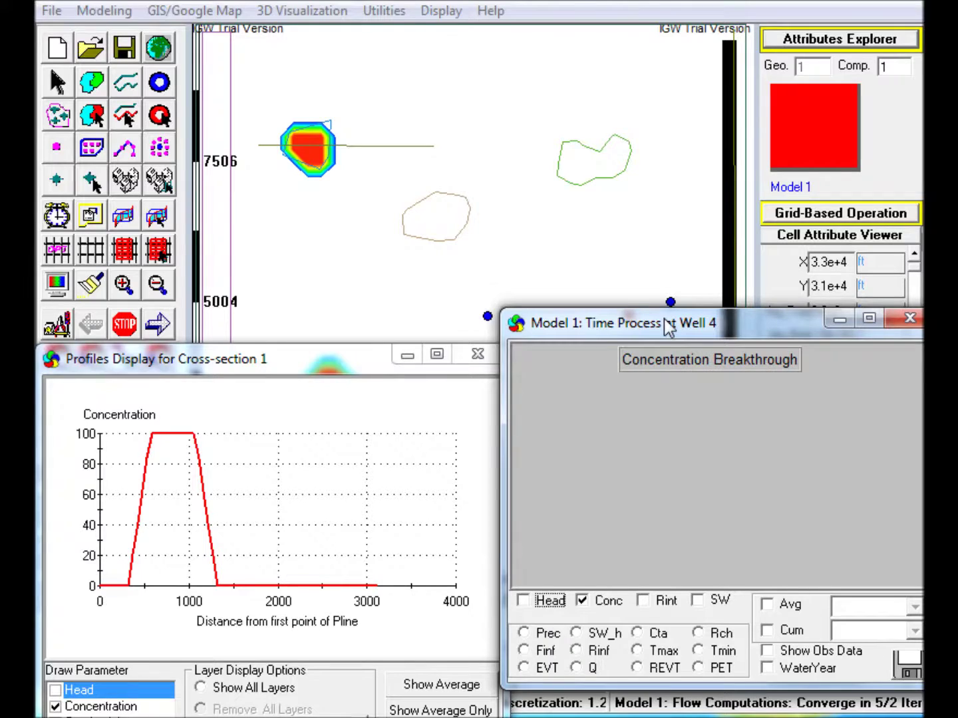
{"action": "left_click_drag", "start_coordinate": [668, 327], "coordinate": [668, 429]}
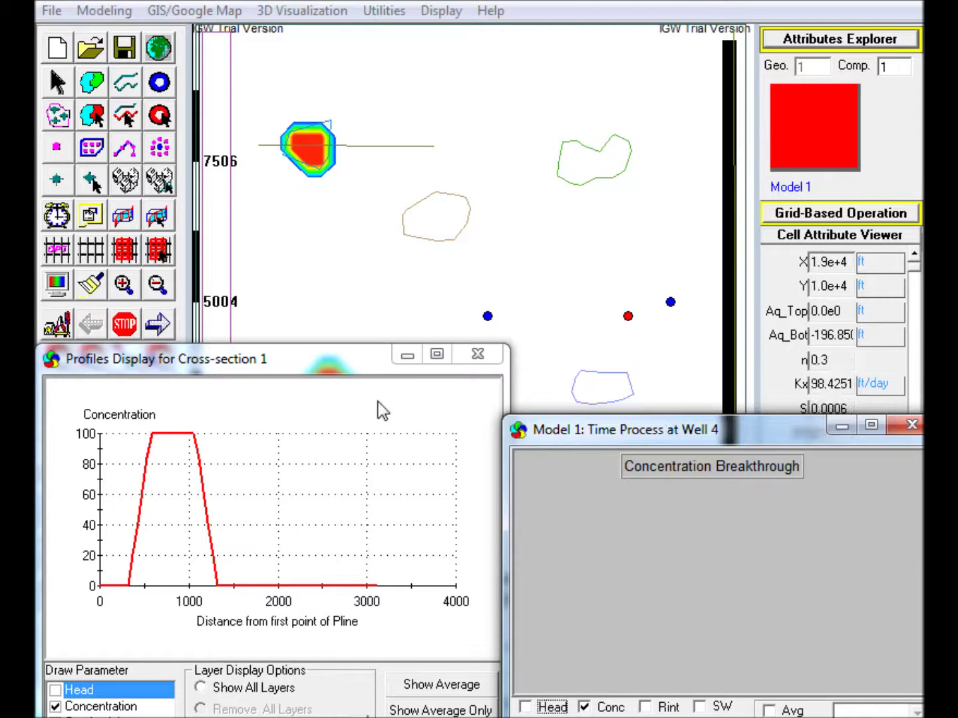
{"action": "left_click_drag", "start_coordinate": [362, 370], "coordinate": [354, 440]}
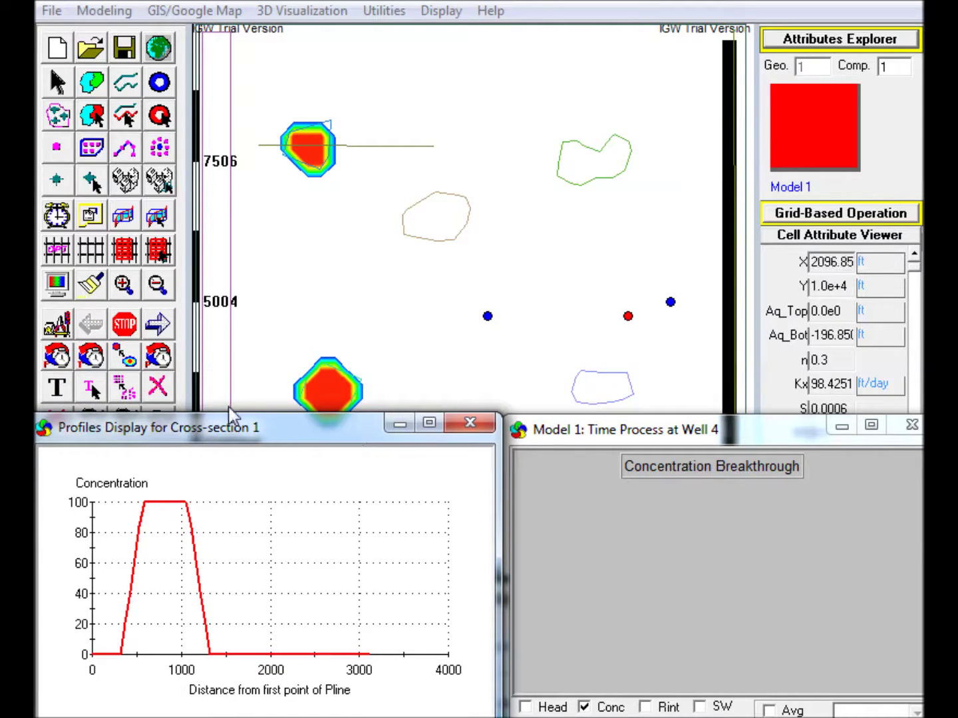
Run the model forward until the maximum plume time, then end the run
{"action": "left_click", "coordinate": [158, 324]}
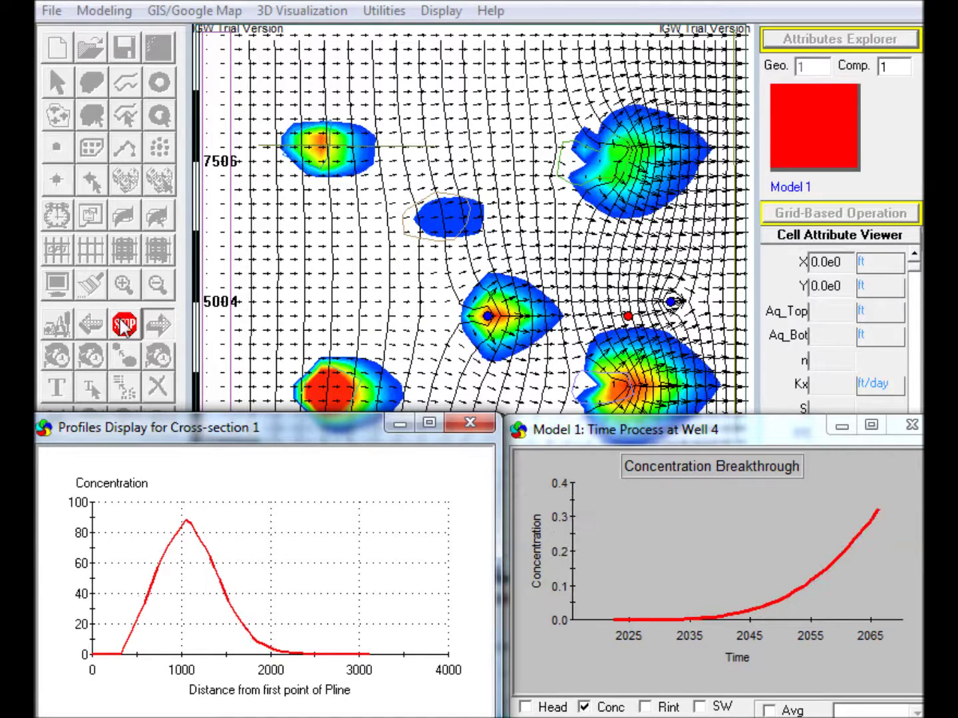
{"action": "left_click", "coordinate": [122, 325]}
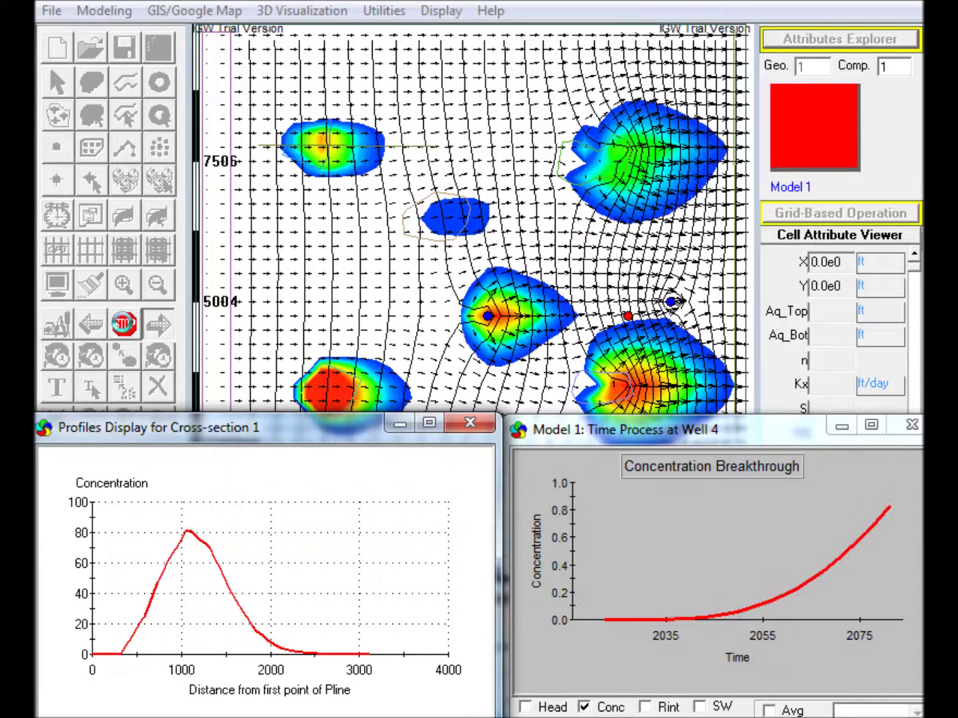
{"action": "left_click", "coordinate": [125, 327]}
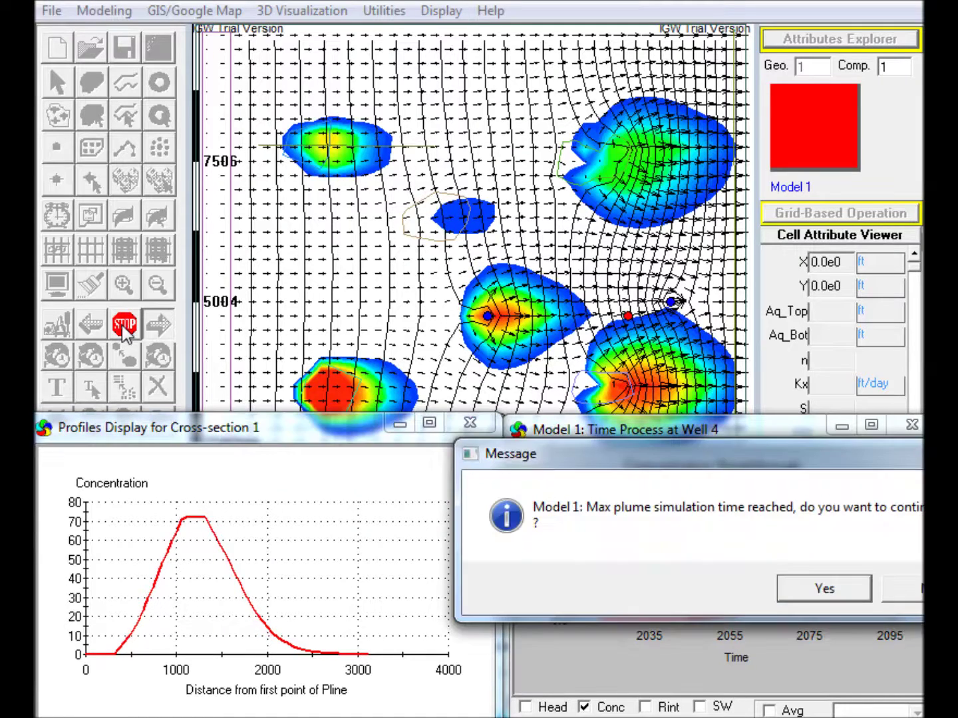
{"action": "left_click", "coordinate": [888, 596]}
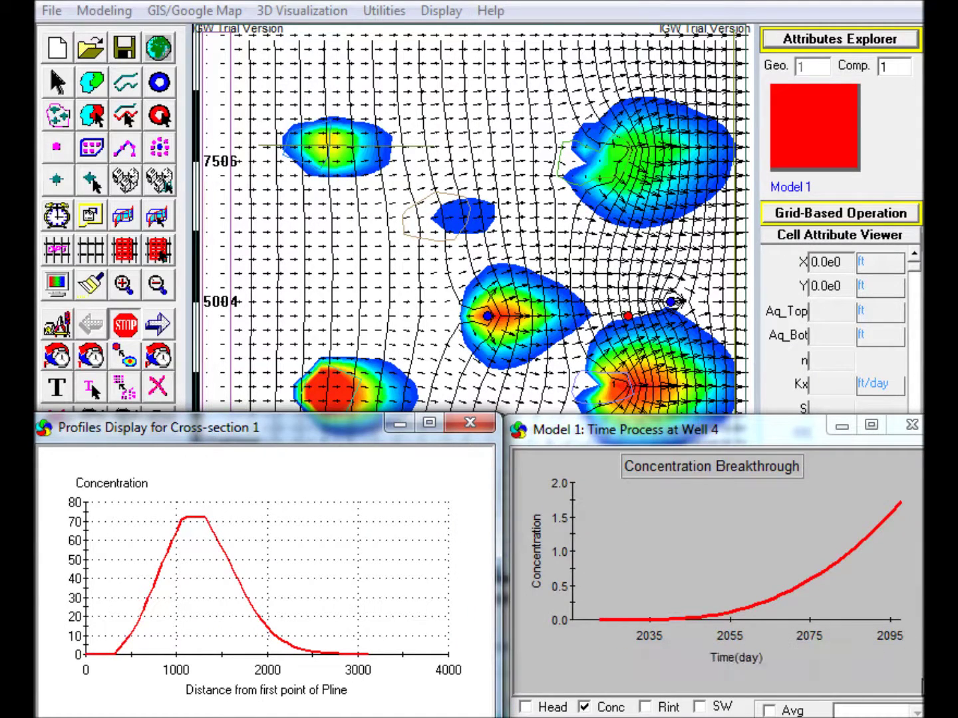
Change the grid's NX from 41 to 81 cells and discretize the model
{"action": "left_click", "coordinate": [61, 256]}
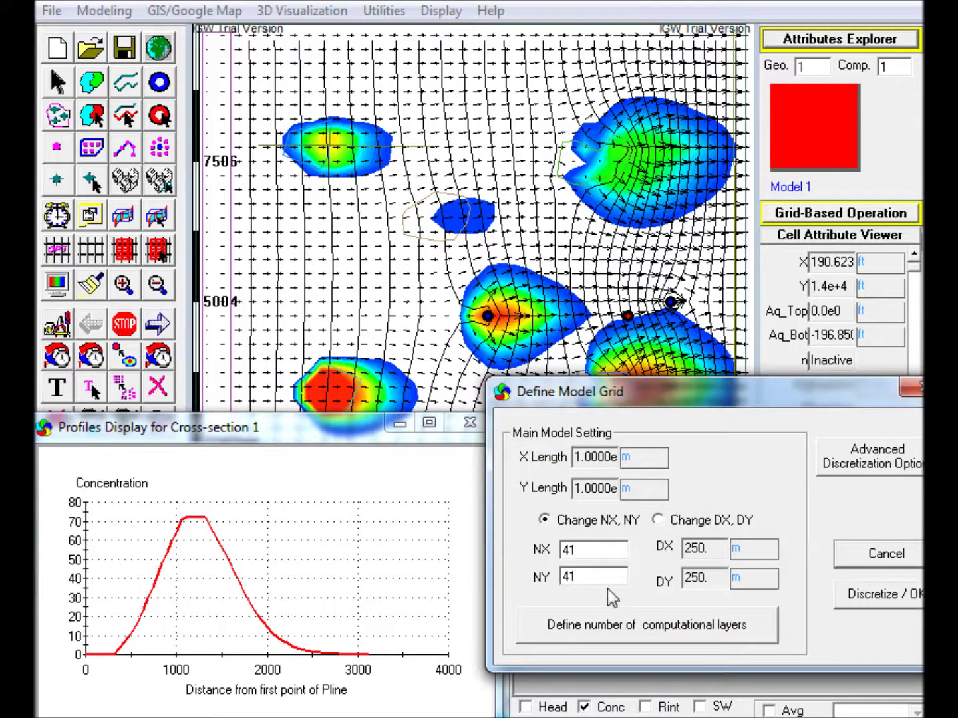
{"action": "double_click", "coordinate": [589, 557]}
{"action": "left_click_drag", "start_coordinate": [728, 399], "coordinate": [672, 314]}
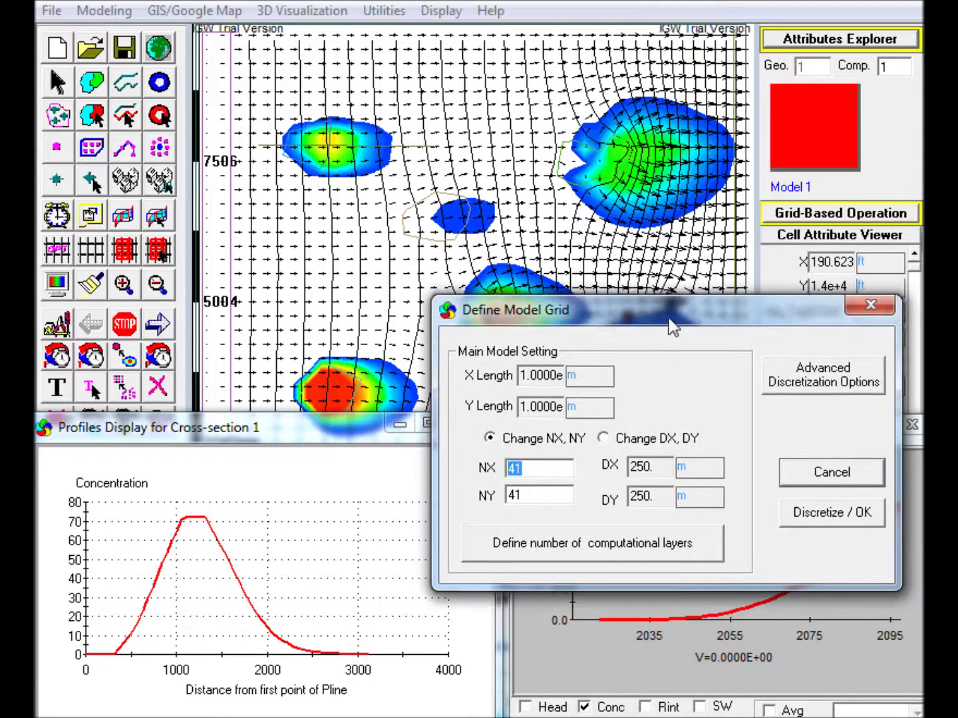
{"action": "type", "text": "81"}
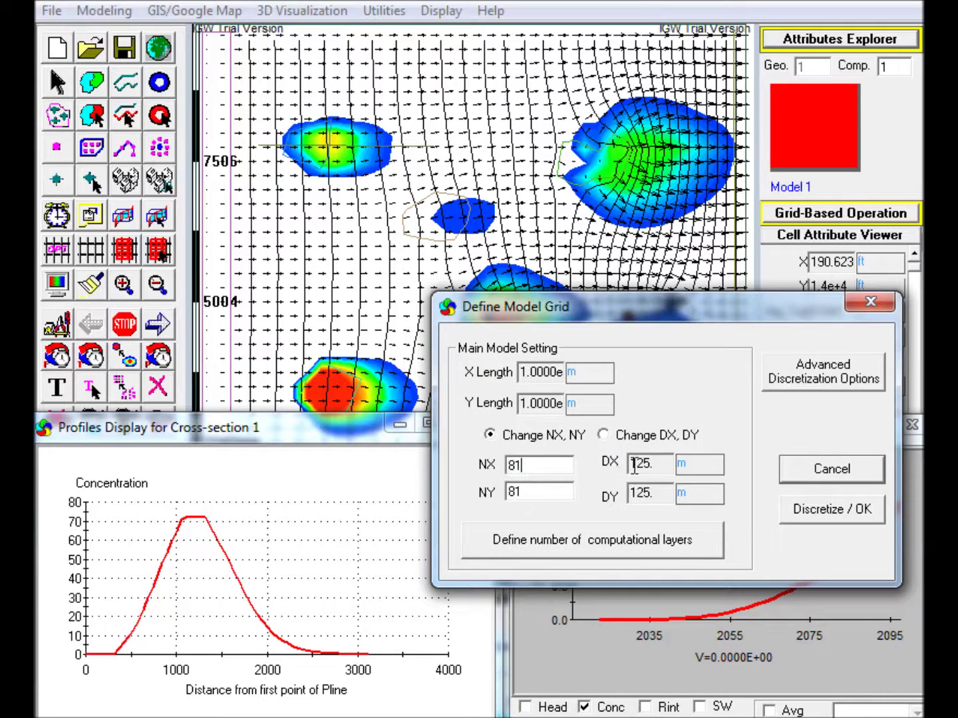
{"action": "left_click", "coordinate": [809, 511]}
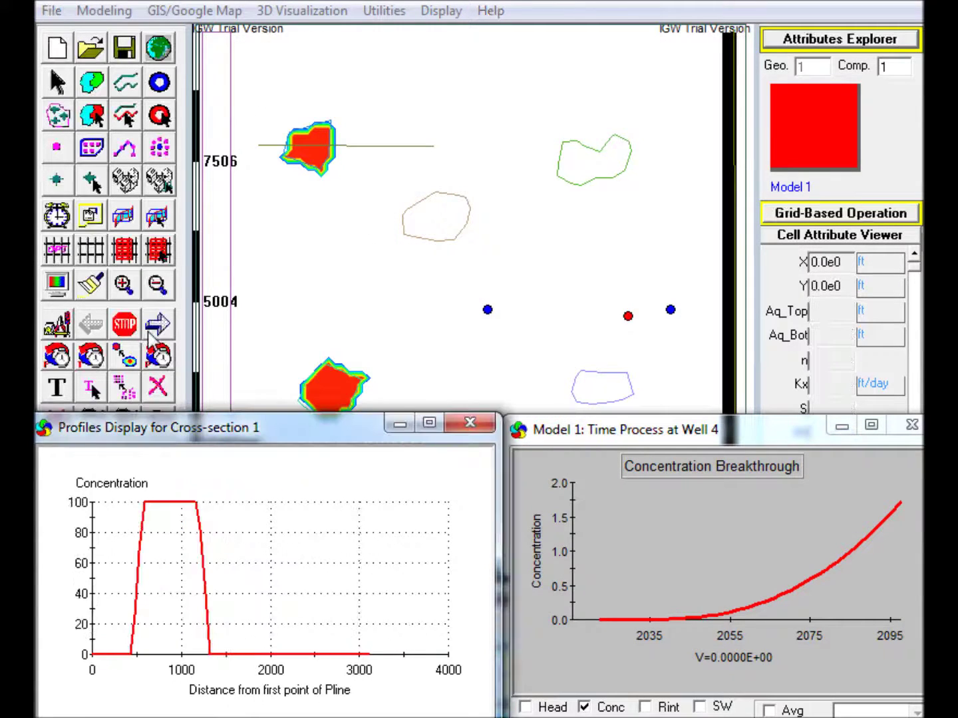
Run the 81 × 81 model forward to the maximum plume time and decline continuing
{"action": "left_click", "coordinate": [156, 325]}
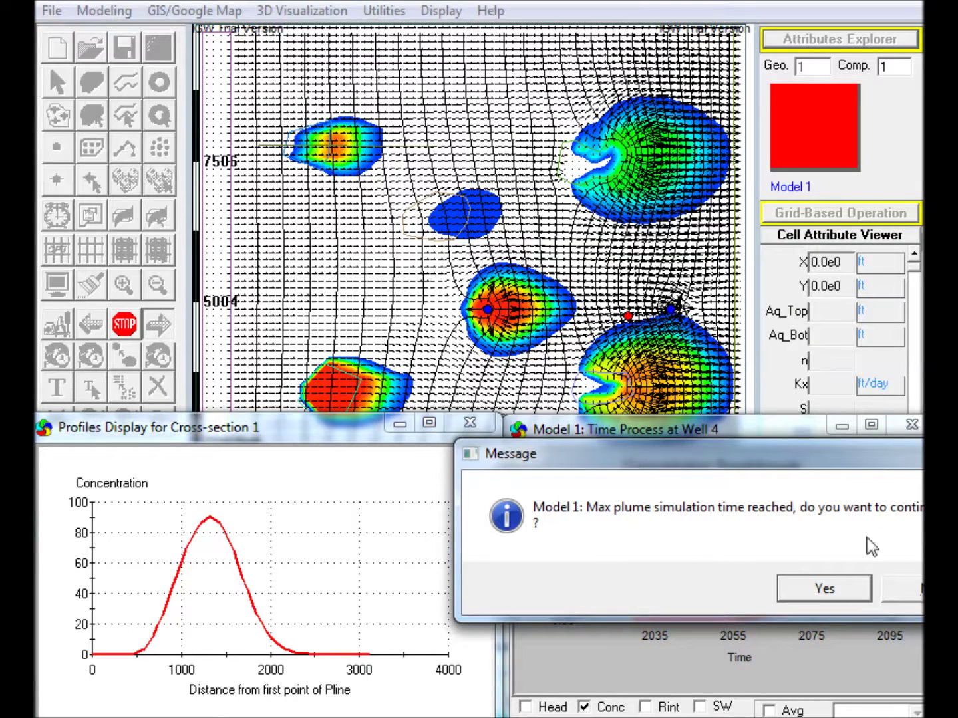
{"action": "left_click_drag", "start_coordinate": [825, 453], "coordinate": [763, 369]}
{"action": "left_click", "coordinate": [846, 489]}
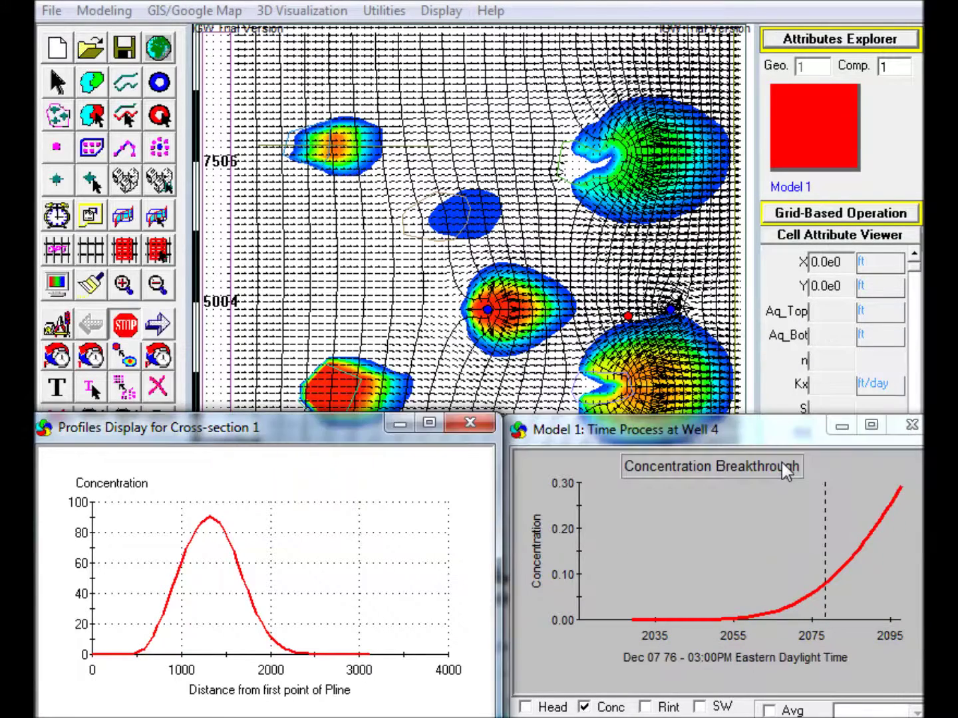
Start saving the conceptual model as Tutorial3.igw in the Examples folder
{"action": "left_click", "coordinate": [56, 16]}
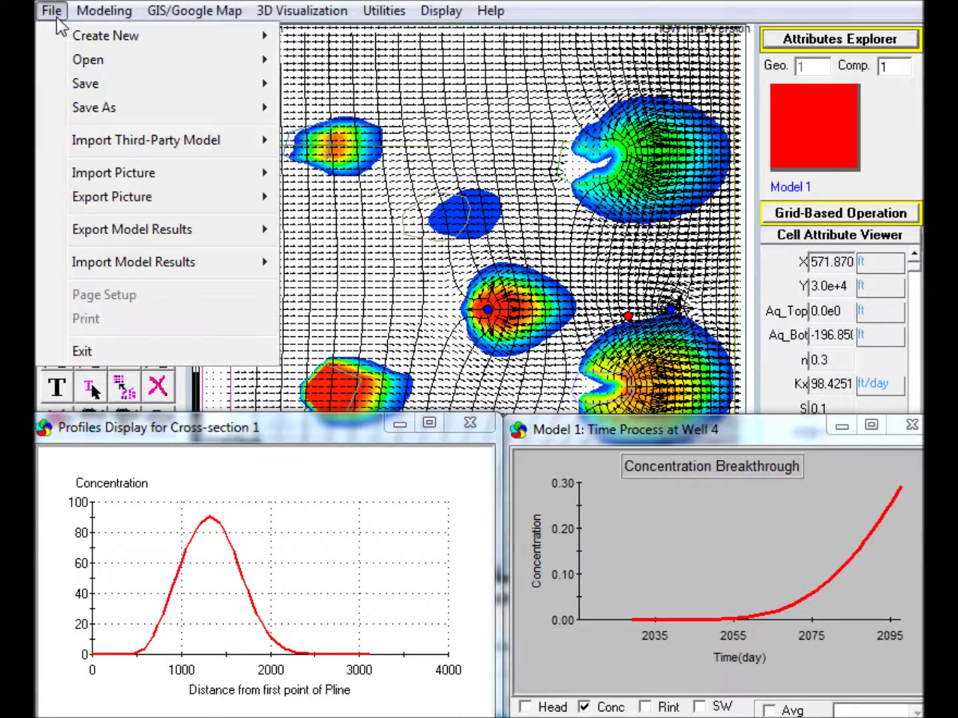
{"action": "mouse_move", "coordinate": [150, 109]}
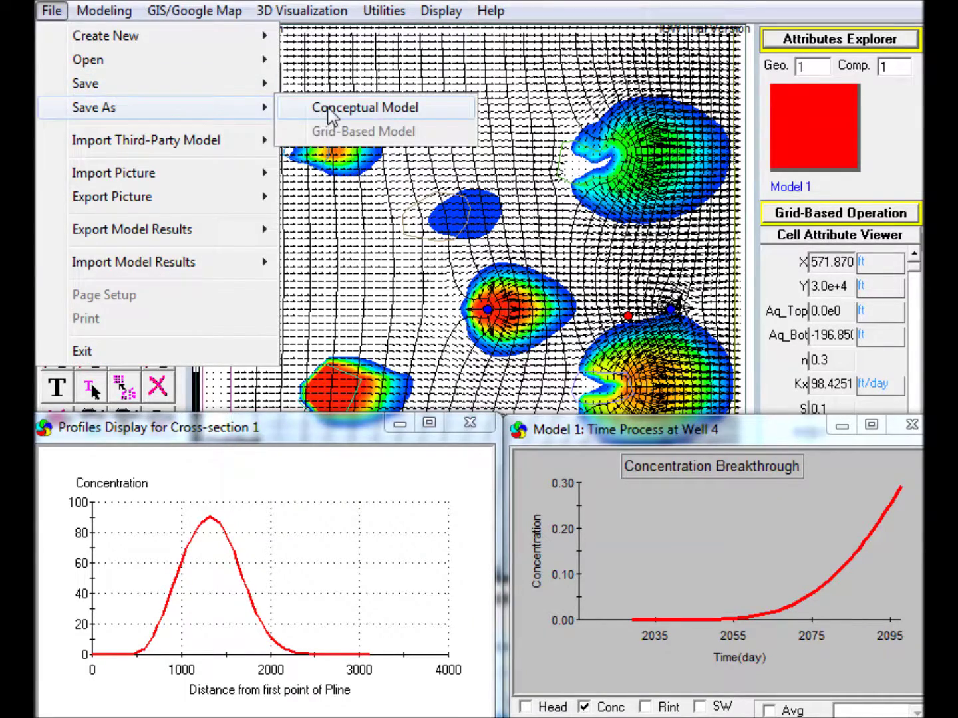
{"action": "left_click", "coordinate": [331, 117]}
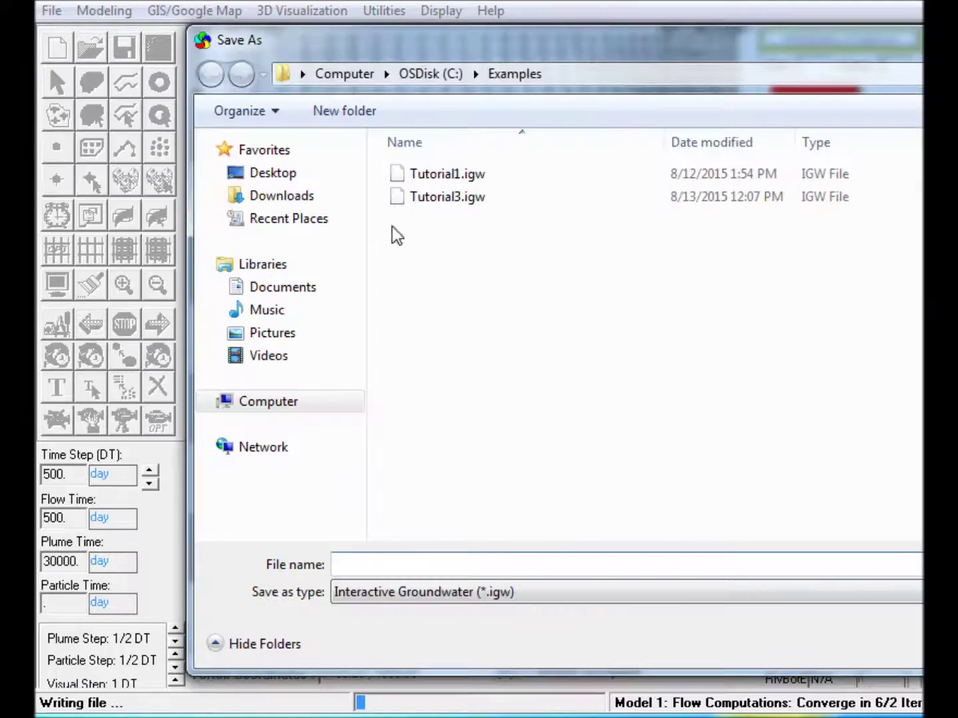
{"action": "left_click", "coordinate": [439, 197]}
{"action": "double_click", "coordinate": [395, 564]}
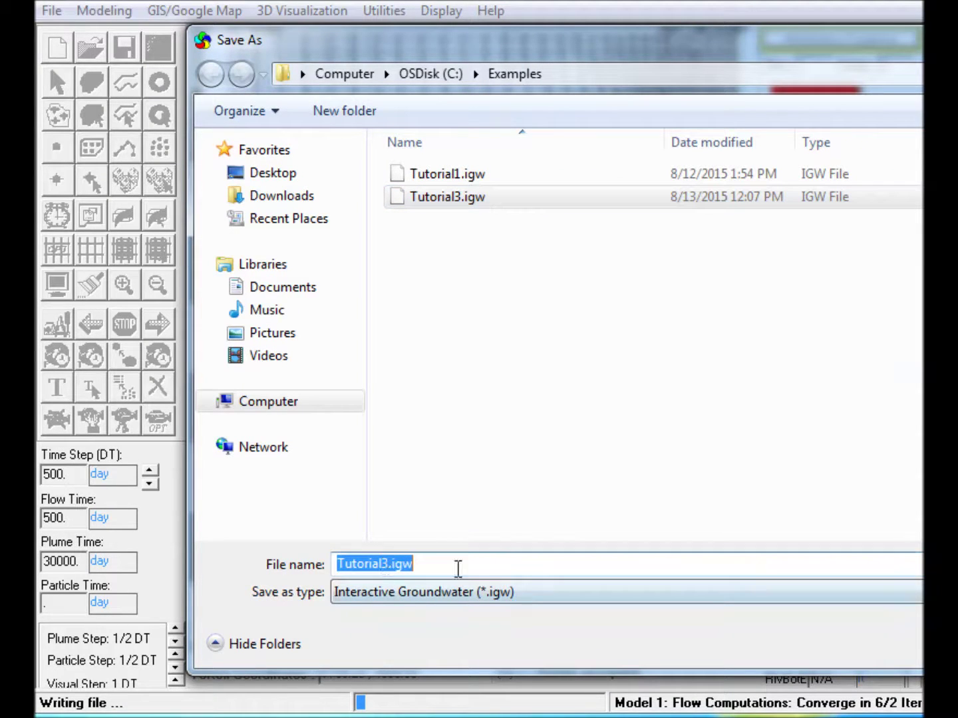